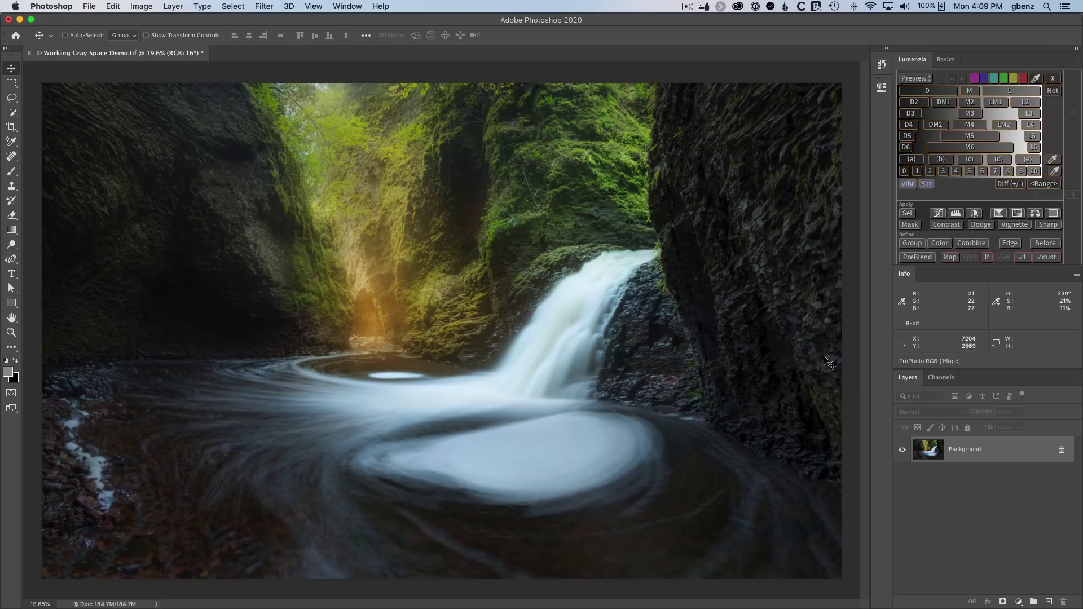
- Open Color Settings to review the working spaces: North America General Purpose 2, sRGB IEC61966-2.1, Dot Gain 20%
left_click(113, 6)
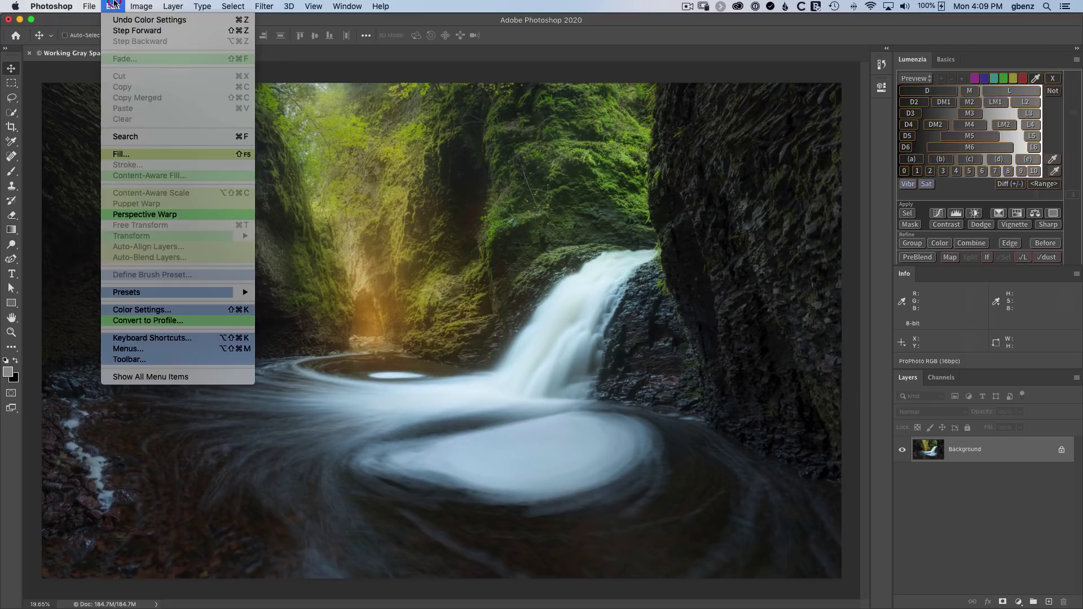
left_click(230, 315)
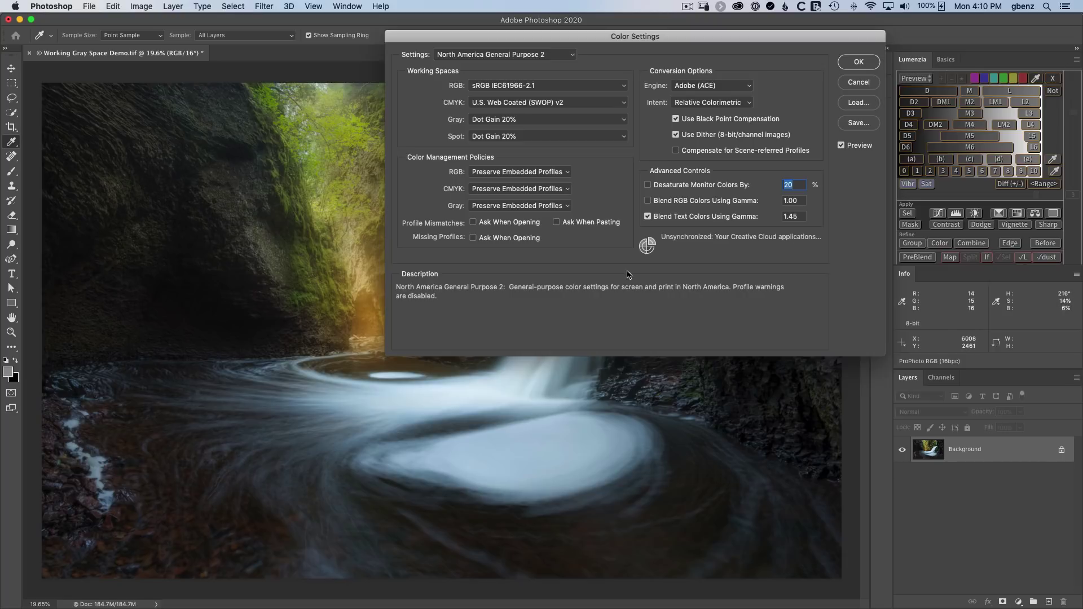
mouse_move(499, 88)
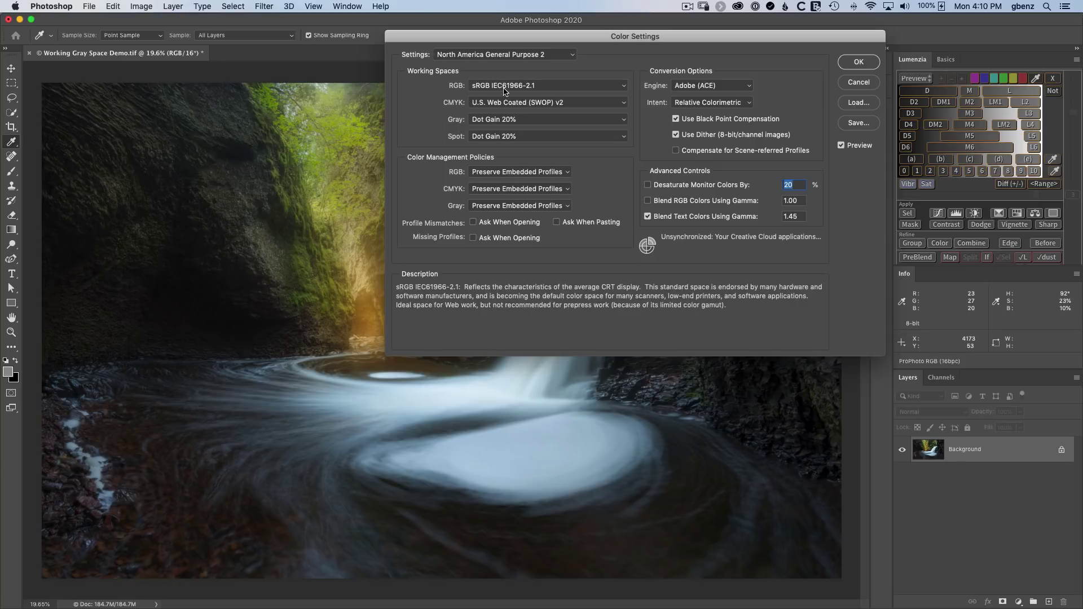
left_click(139, 7)
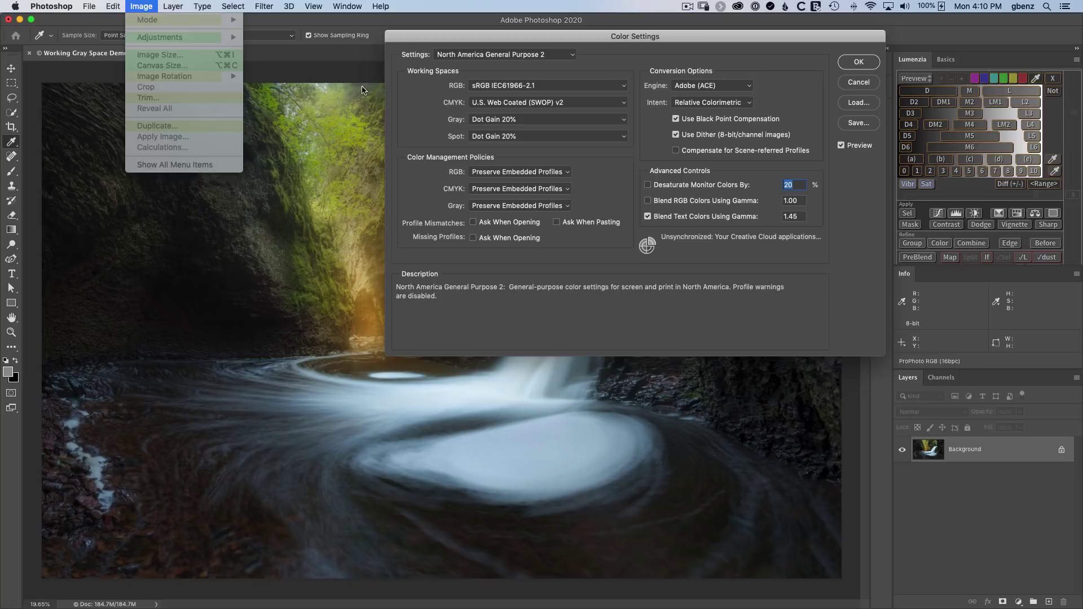
left_click(431, 88)
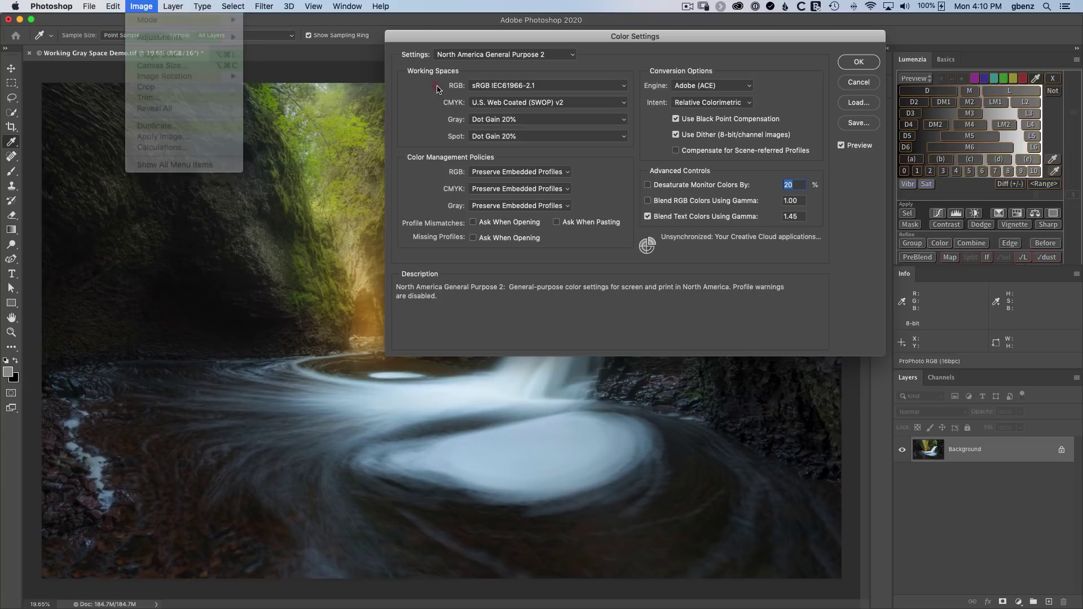
- Change the RGB working space from sRGB to ProPhoto RGB, making the settings Custom
left_click(493, 87)
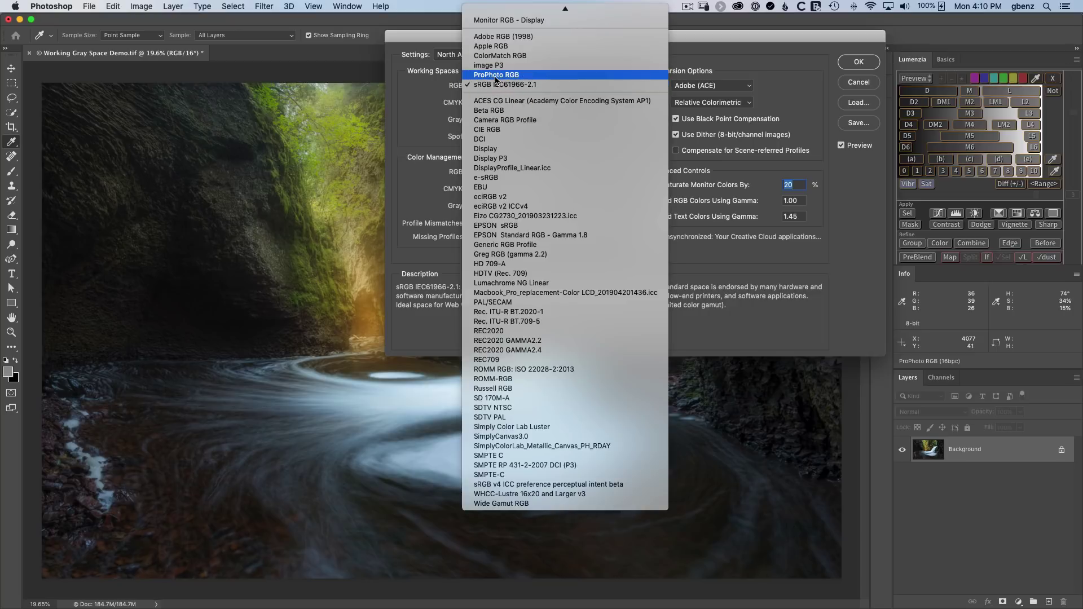
left_click(495, 75)
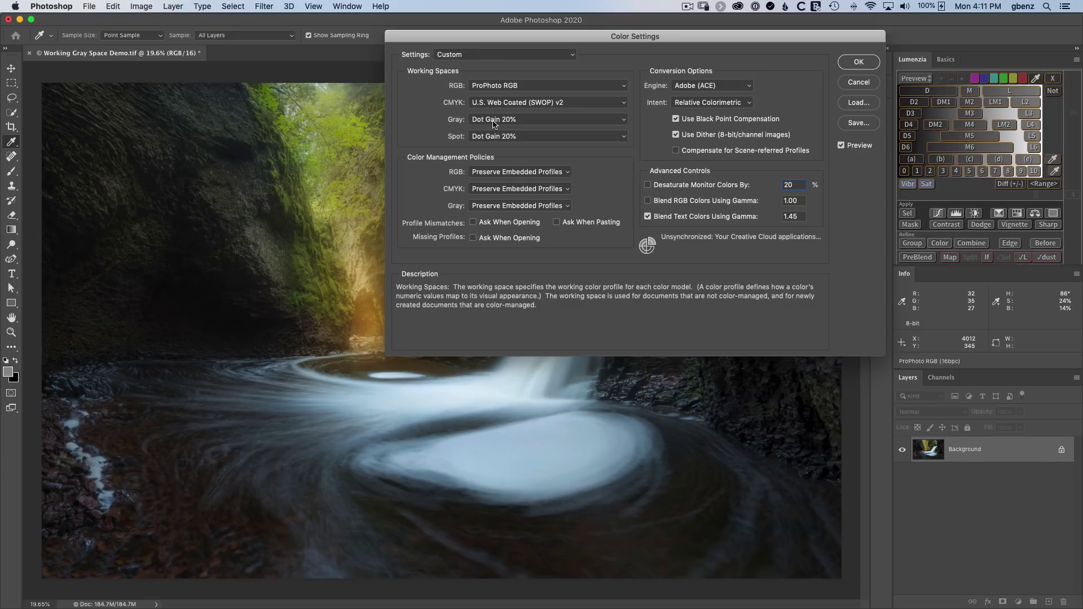
mouse_move(494, 124)
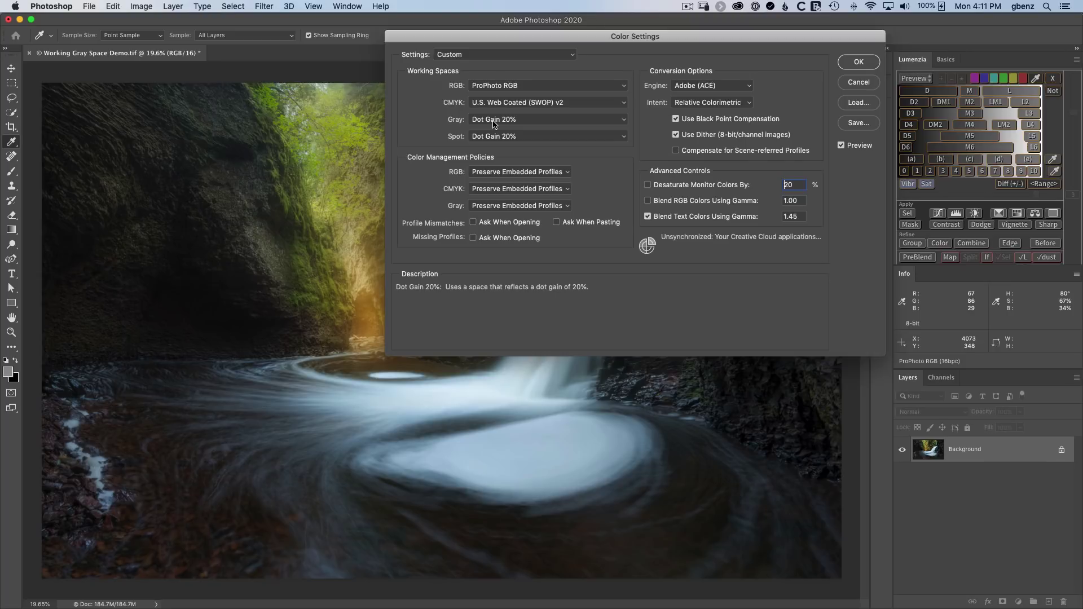
- Change the Gray working space from Dot Gain 20% to Gray Gamma 1.8
left_click(493, 123)
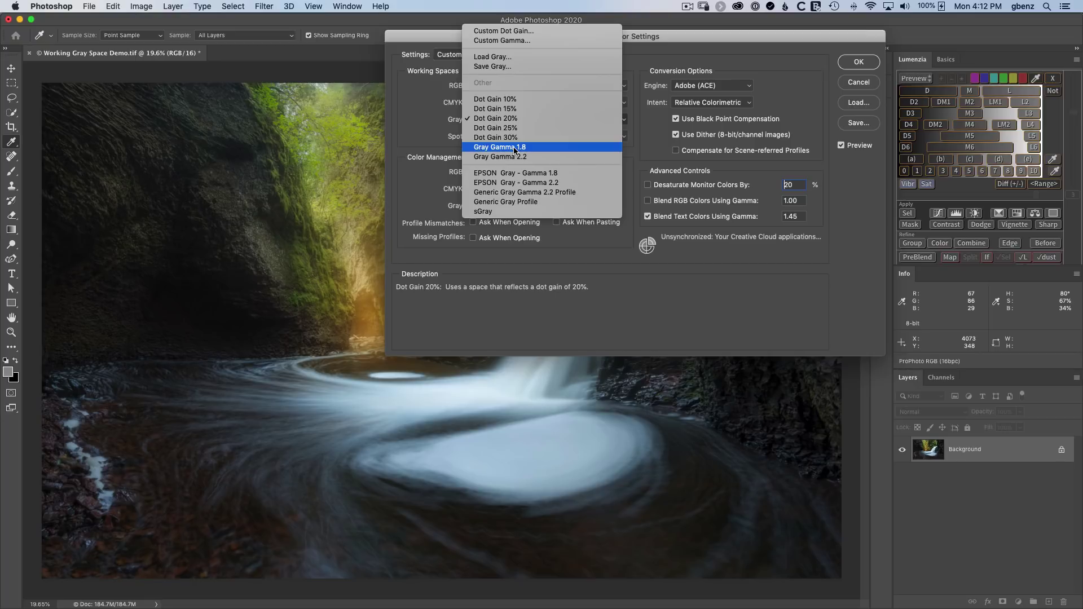
left_click(495, 118)
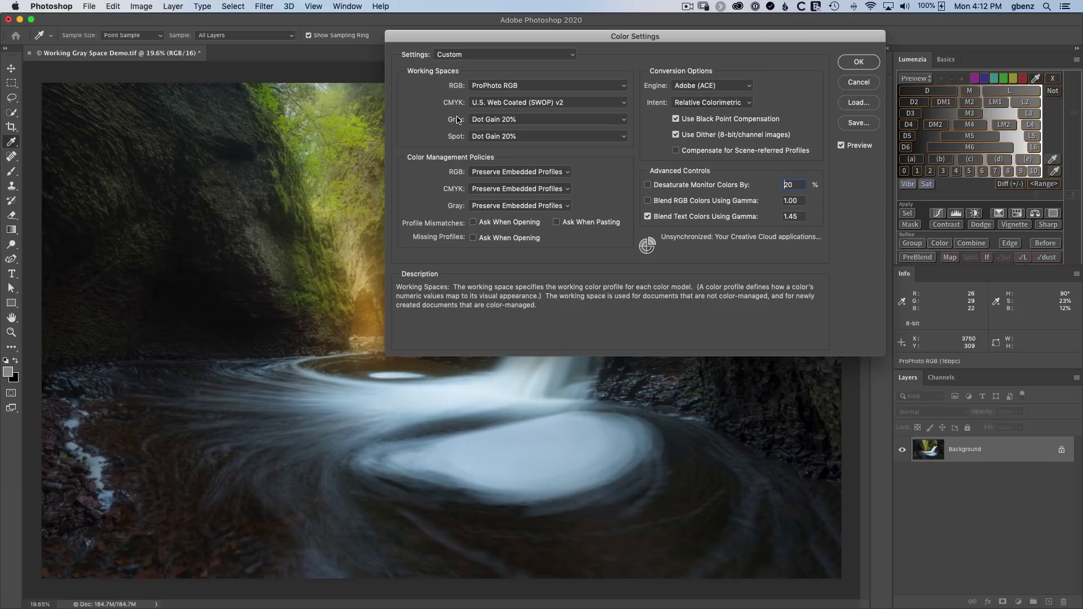
left_click(525, 122)
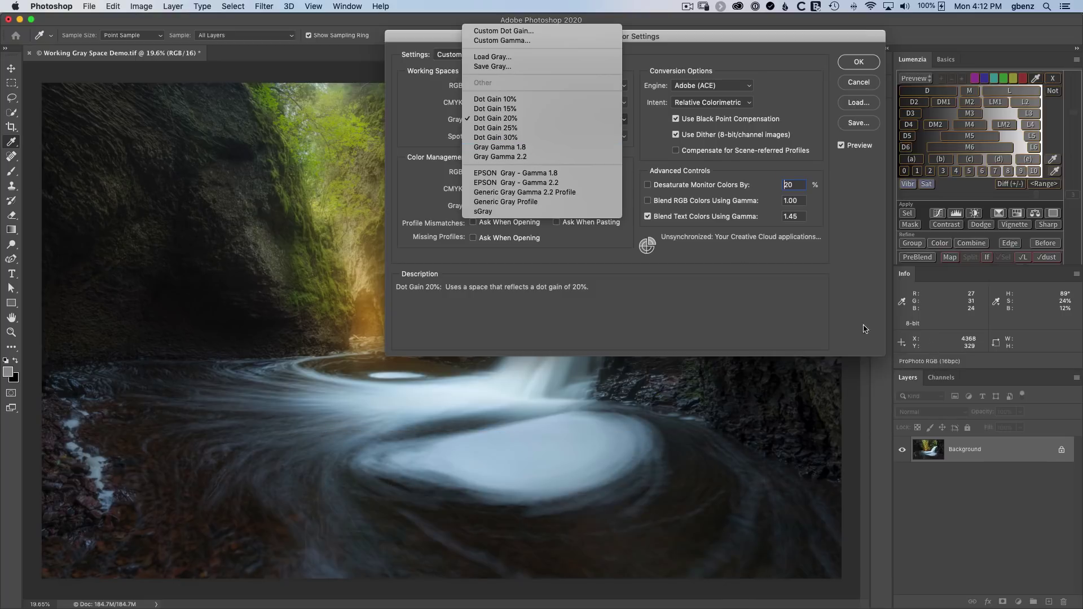
left_click(525, 147)
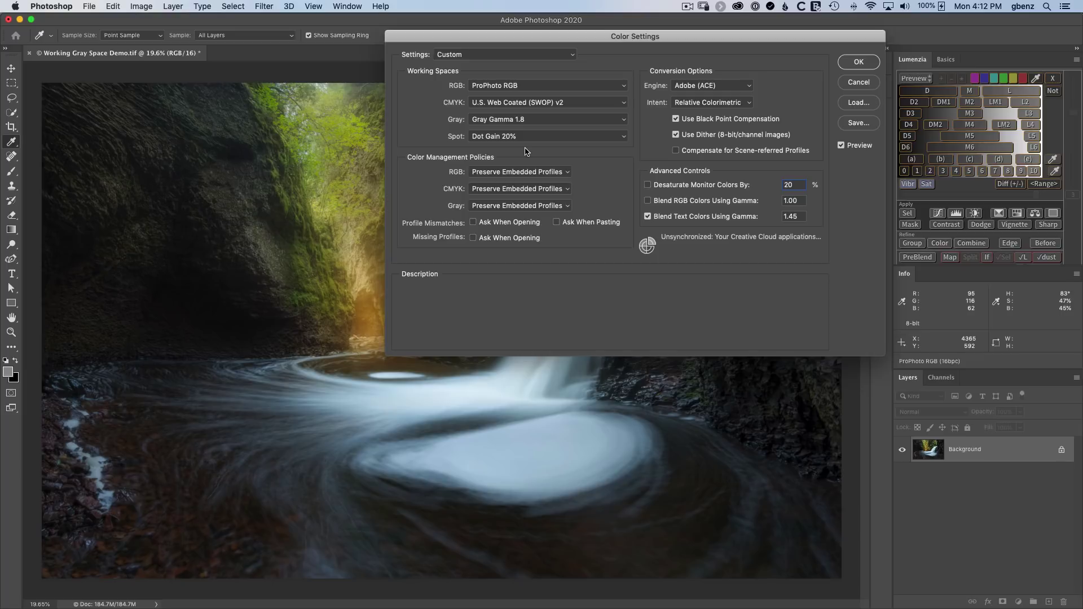
mouse_move(484, 92)
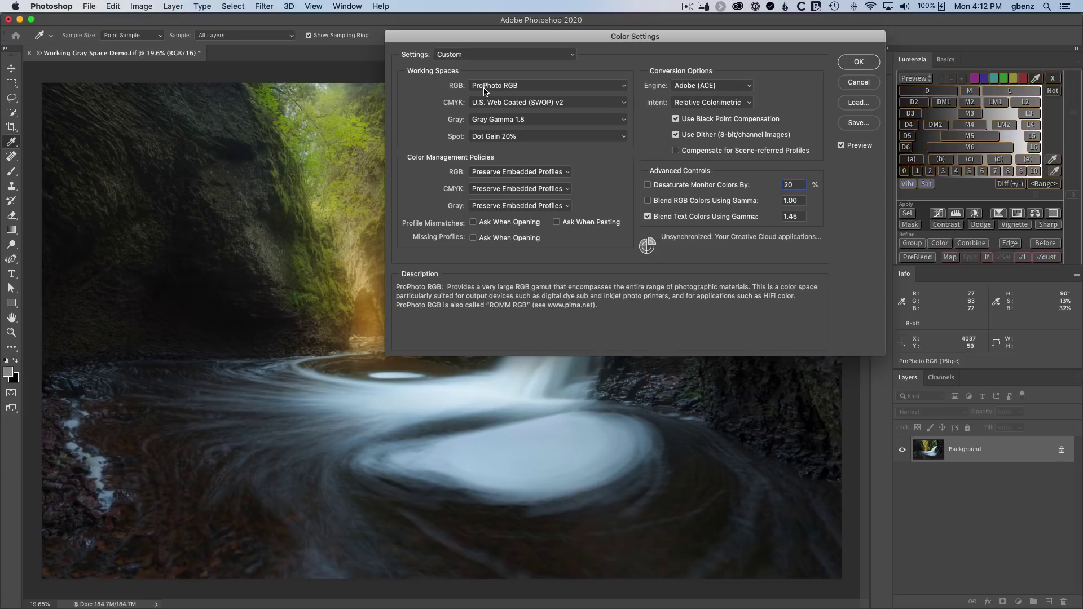
mouse_move(525, 126)
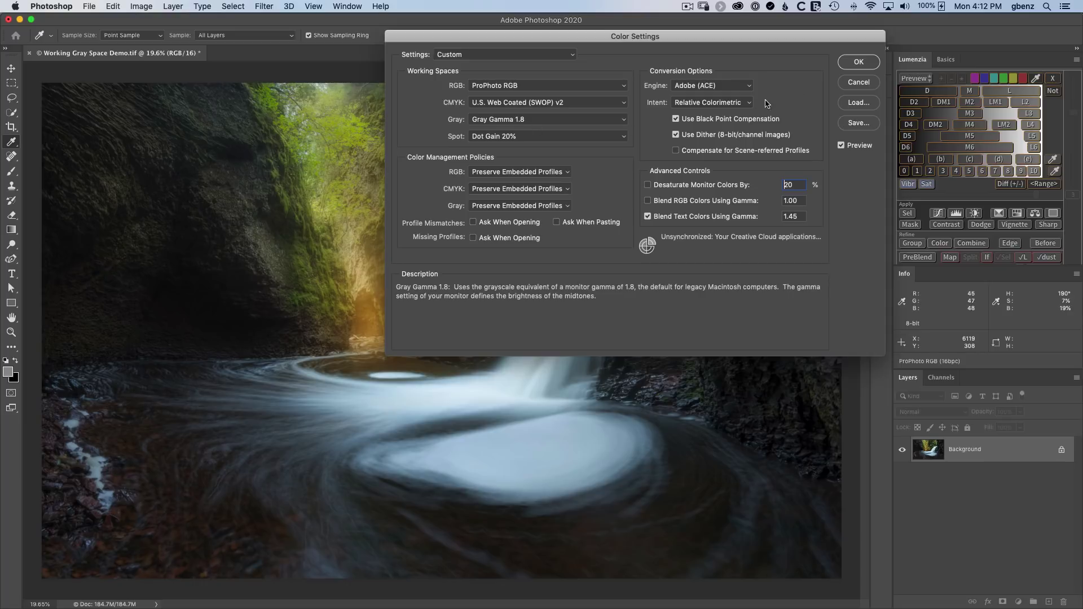
- Apply the colour settings, add Layer 1 with a black layer mask, and view the mask alone
left_click(858, 63)
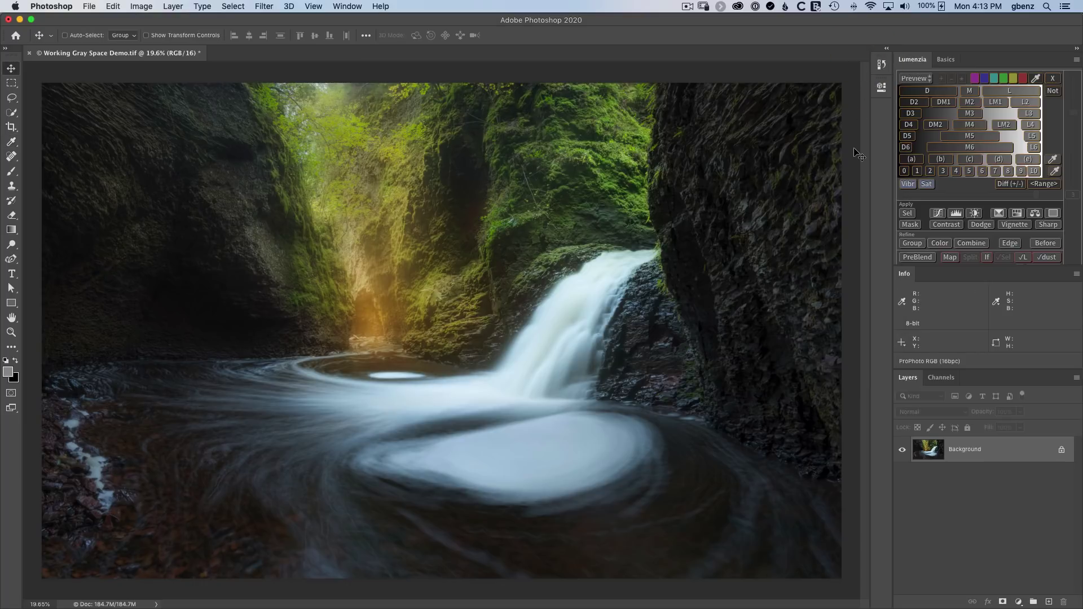
left_click(1048, 601)
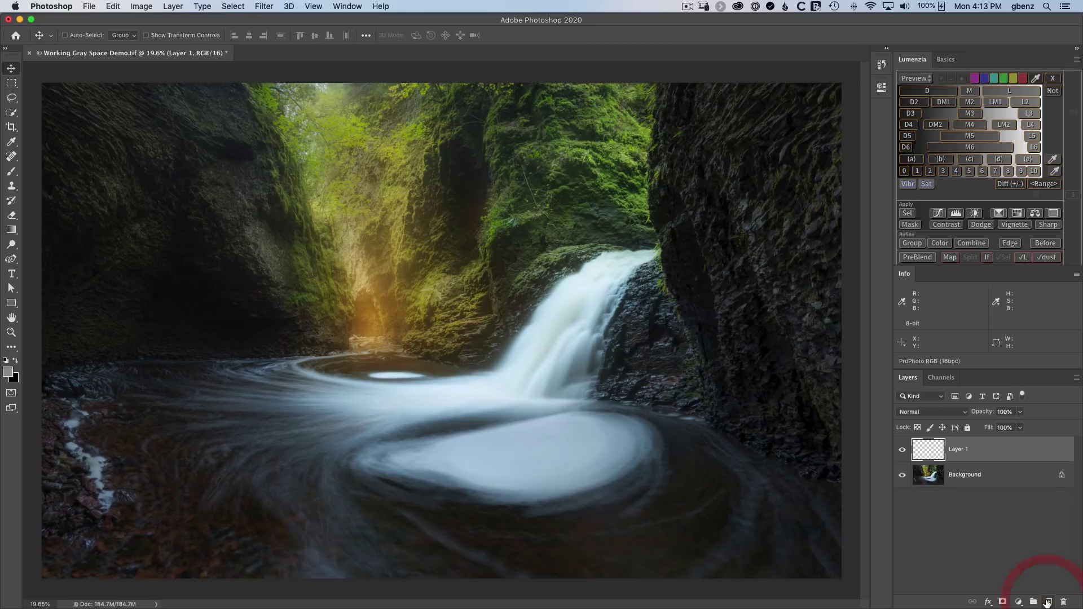
left_click(1002, 602, "alt")
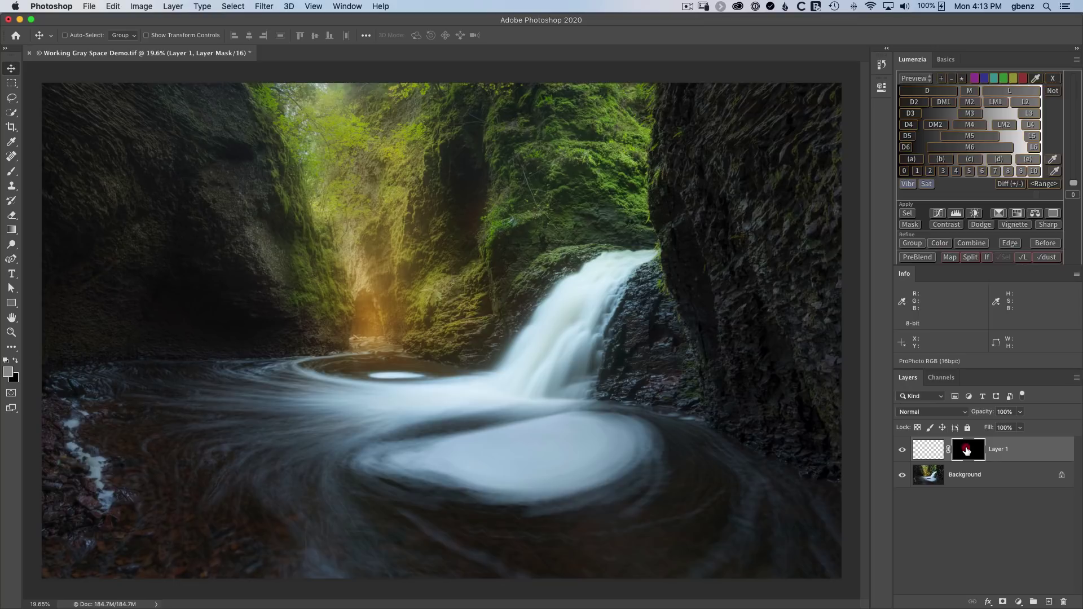
left_click(967, 450, "alt")
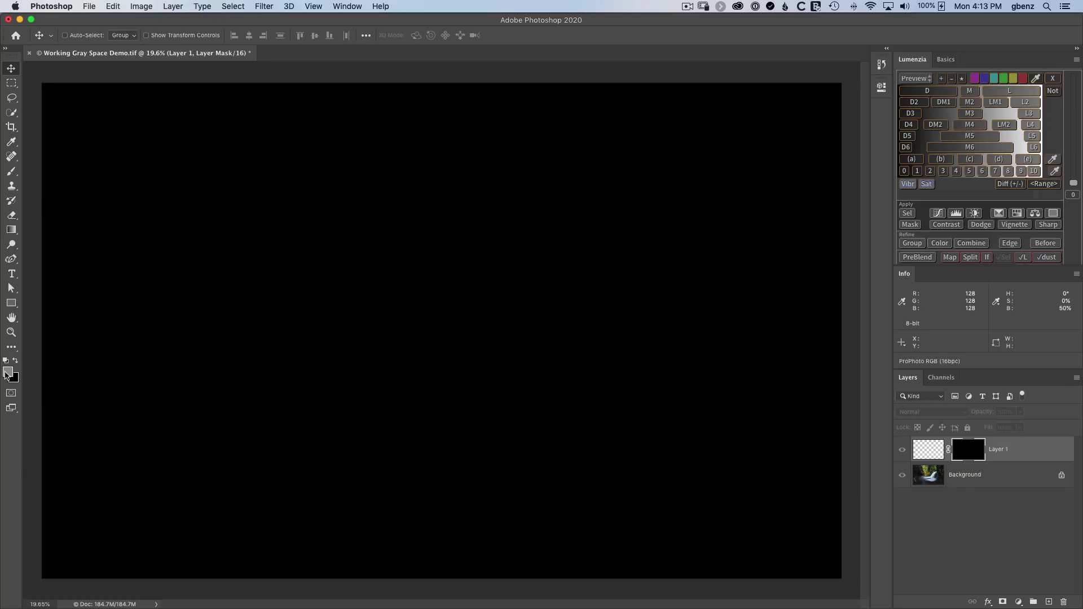
- Set the foreground colour to mid gray 808080
key("i")
left_click(9, 371)
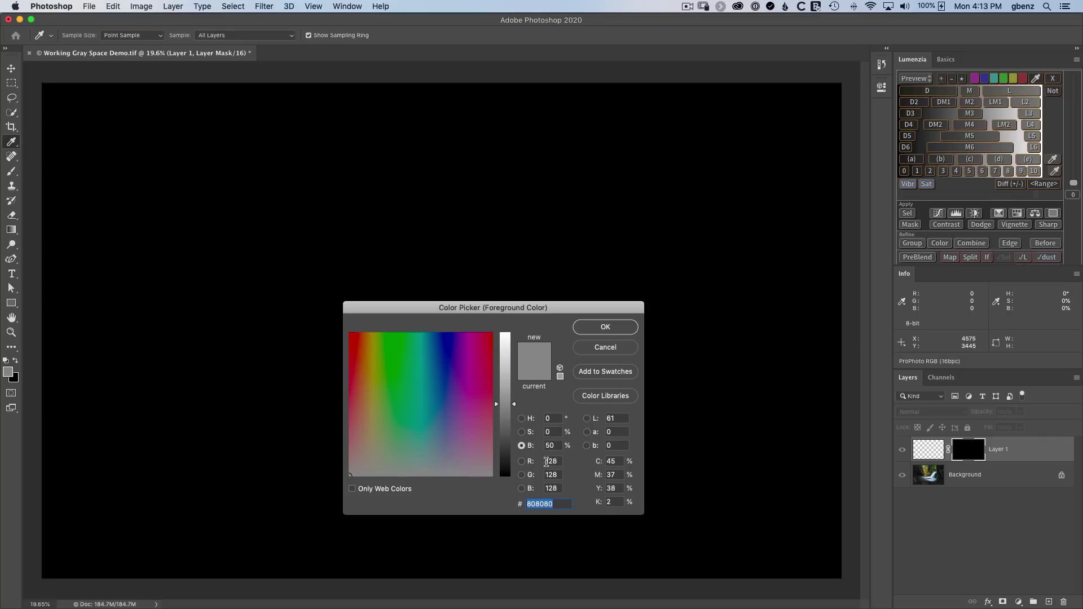
left_click(582, 327)
key("v")
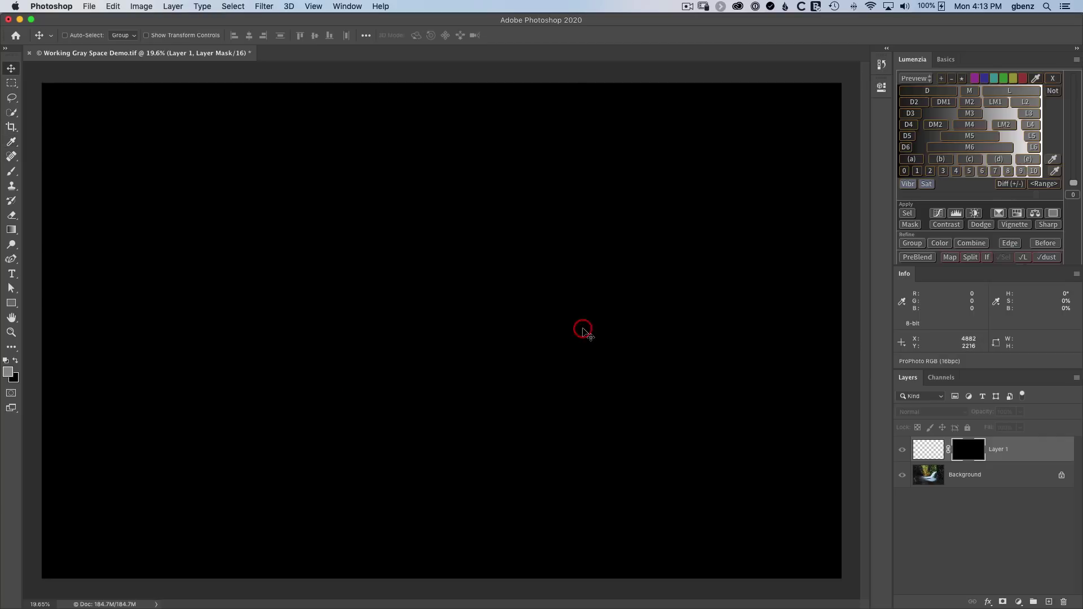
- Select the Brush tool and set its size to 200 px
key("b")
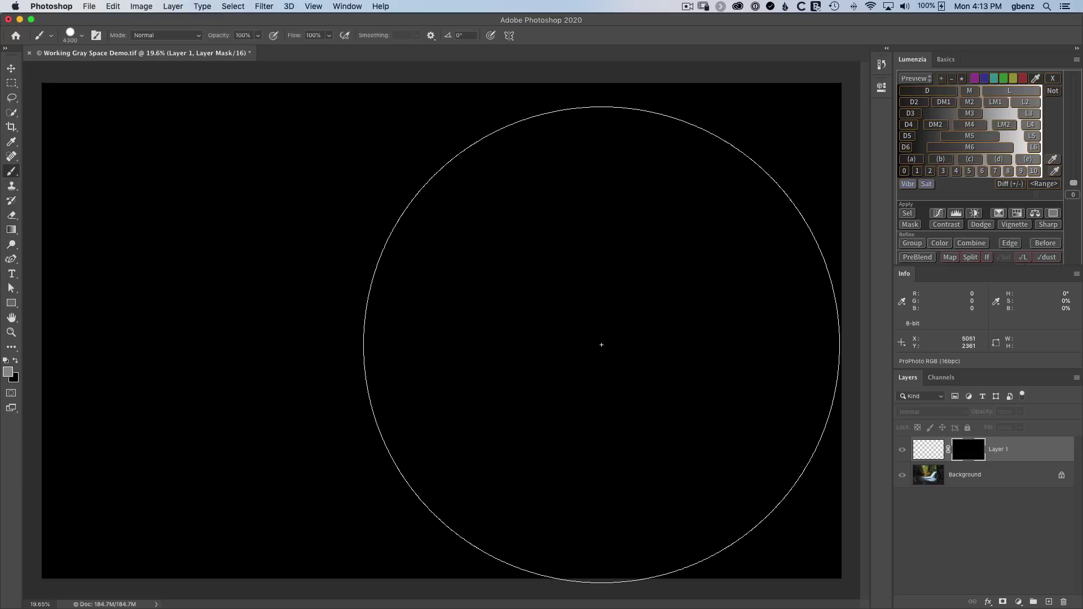
key("bracketleft")
key("bracketleft")
key("bracketleft")
key("bracketleft")
key("bracketleft")
key("bracketleft")
key("bracketleft")
key("bracketleft")
key("bracketleft")
key("bracketleft")
key("bracketleft")
key("bracketleft")
key("bracketleft")
key("bracketleft")
key("bracketleft")
key("bracketleft")
key("bracketleft")
key("bracketleft")
key("bracketleft")
key("bracketleft")
key("bracketleft")
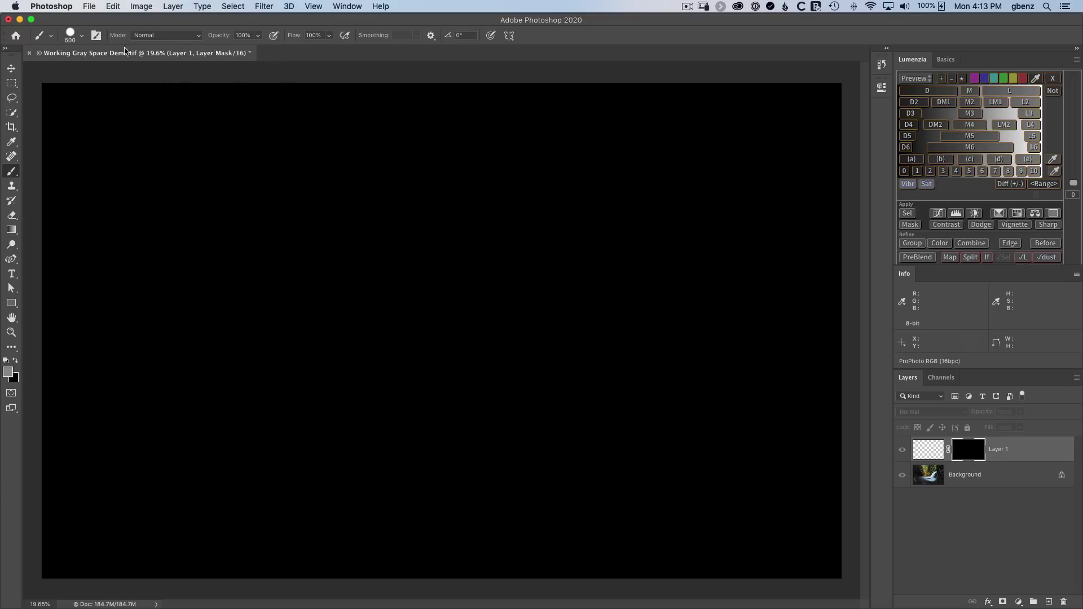
left_click(82, 35)
type("200")
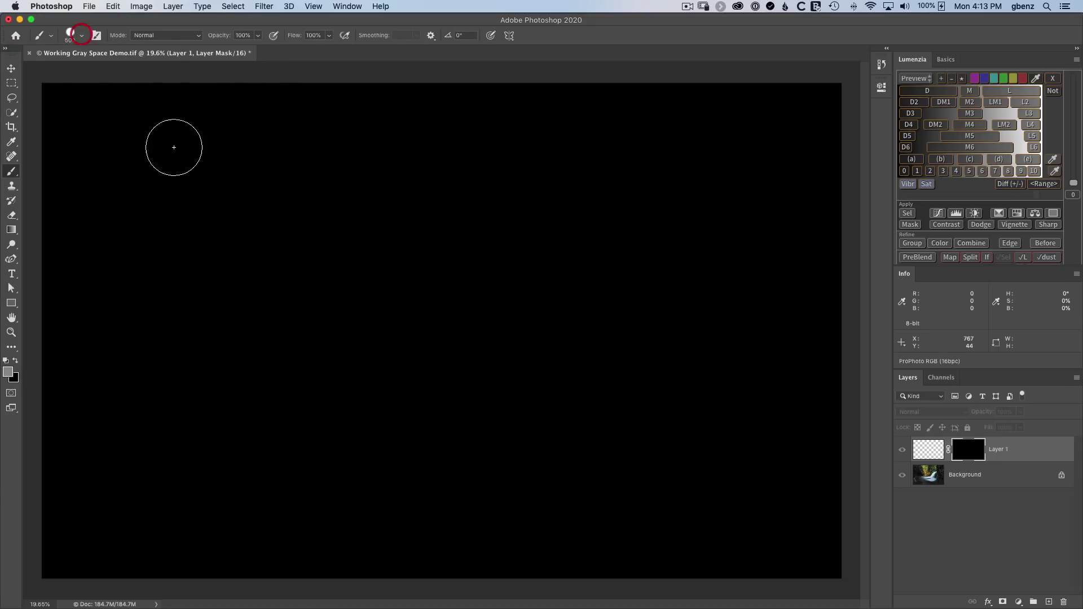
key("Return")
- Paint the number 1.8 in gray on the black layer mask
left_click_drag(104, 116, 102, 237)
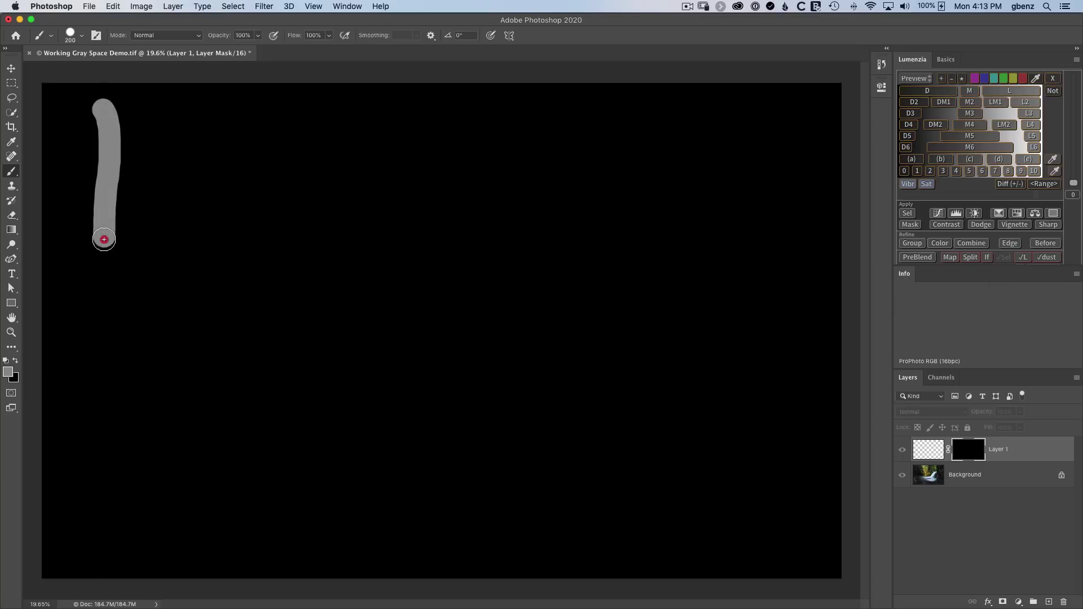
left_click(157, 237)
mouse_move(271, 116)
left_mouse_down()
mouse_move(219, 140)
mouse_move(281, 174)
mouse_move(309, 223)
mouse_move(256, 239)
mouse_move(244, 202)
mouse_move(271, 176)
mouse_move(284, 142)
mouse_move(271, 116)
left_mouse_up()
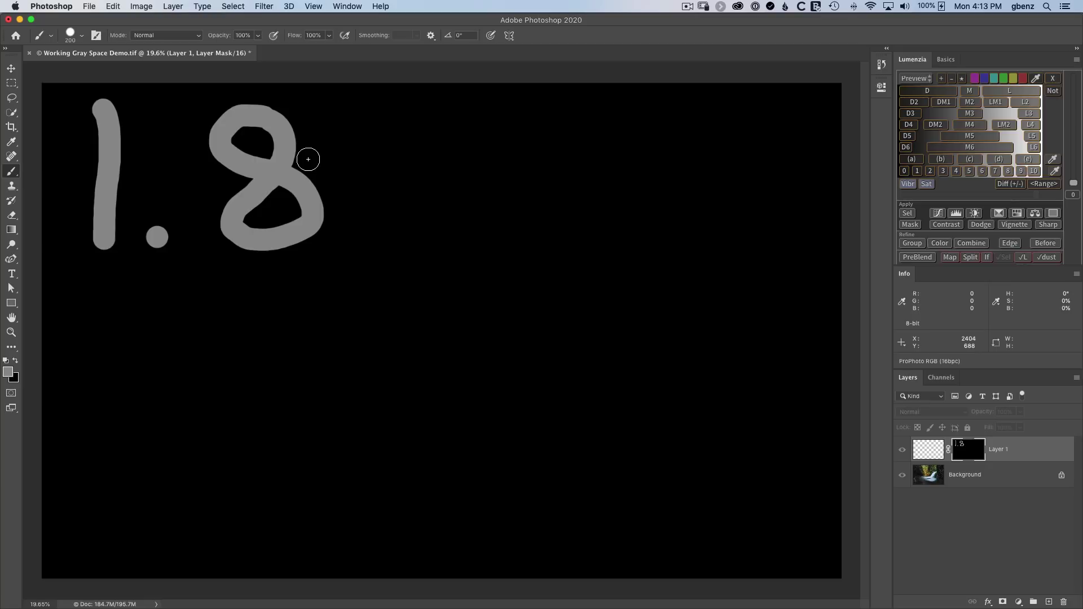
key("i")
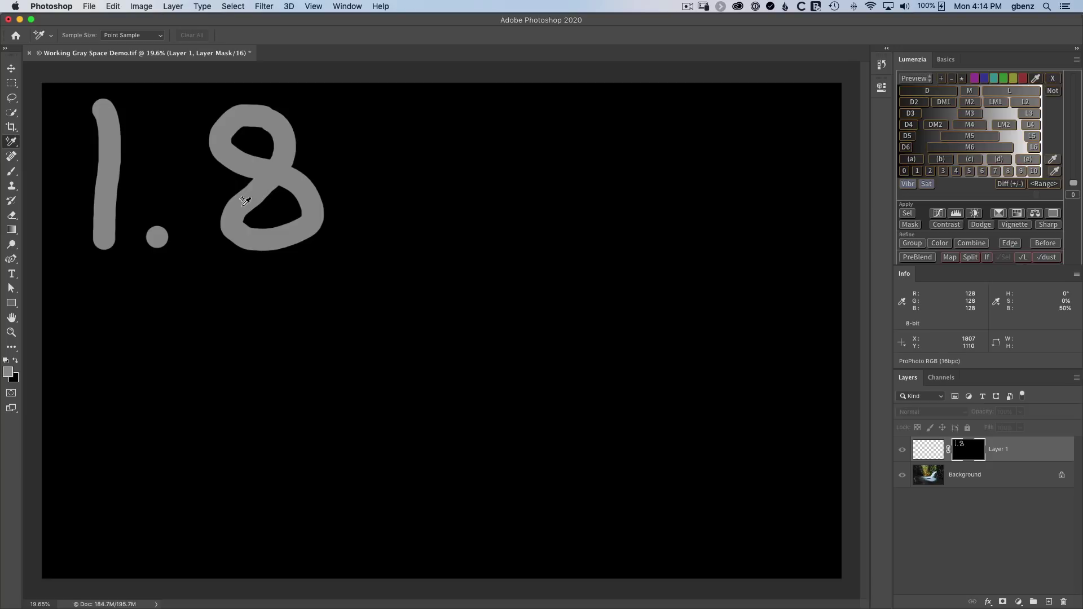
- Switch the gray working space to Gray Gamma 2.2 and apply it, shifting the 1.8 to RGB 109
key("super+shift+k")
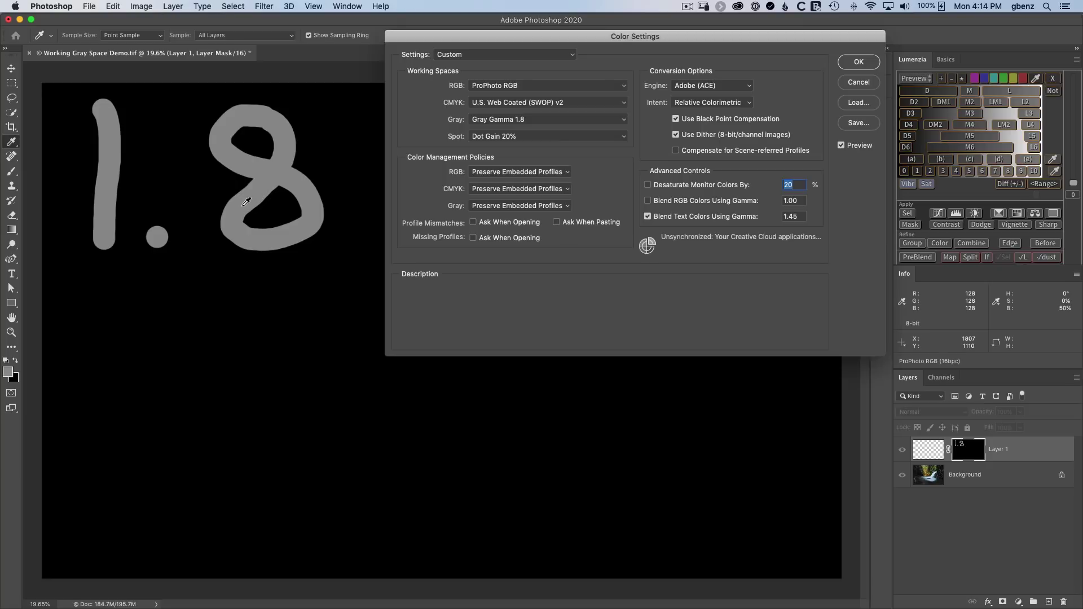
left_click(527, 121)
left_click(523, 119)
left_click(522, 120)
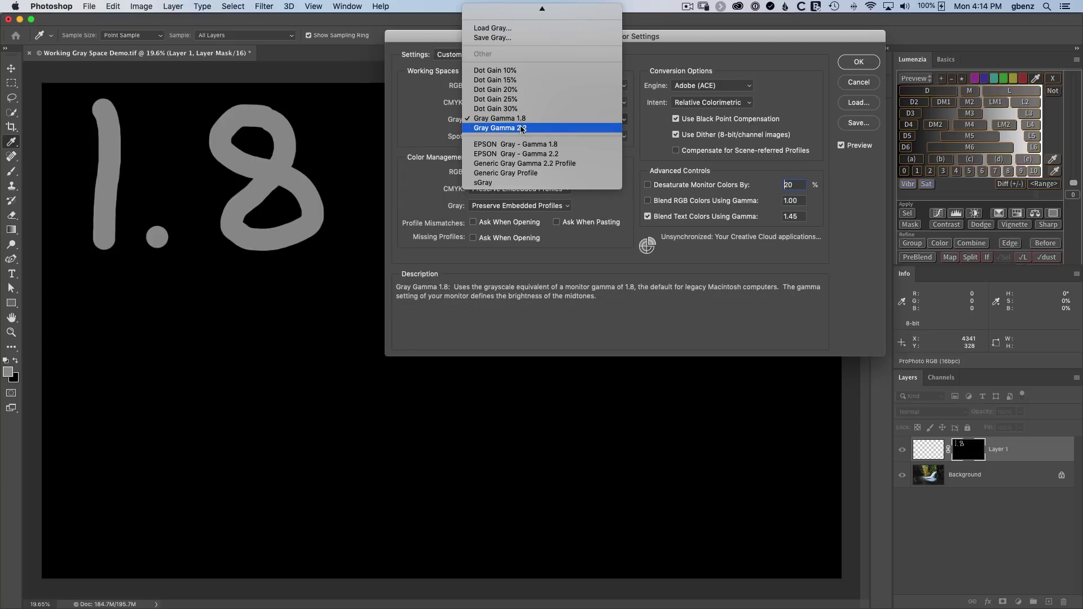
left_click(522, 128)
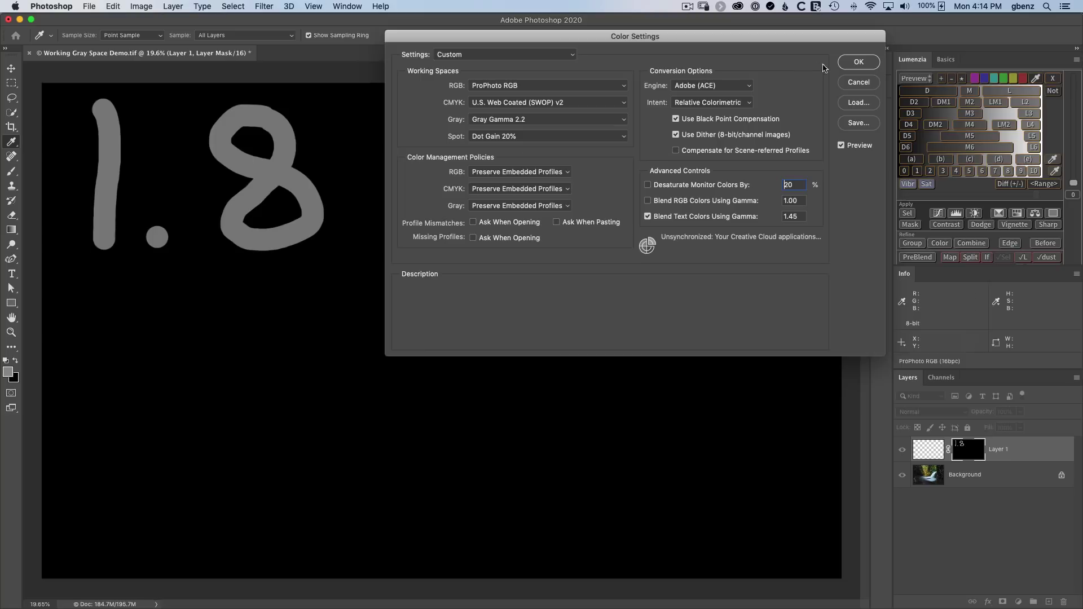
left_click(854, 63)
- Confirm the grey foreground colour for painting with the Brush tool
key("b")
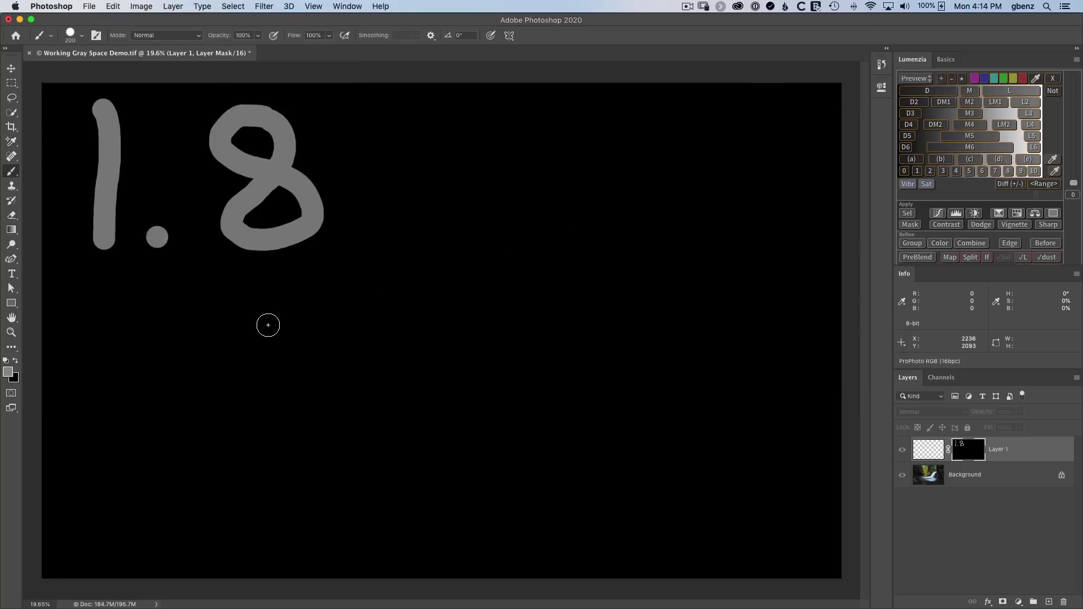
left_click(9, 372)
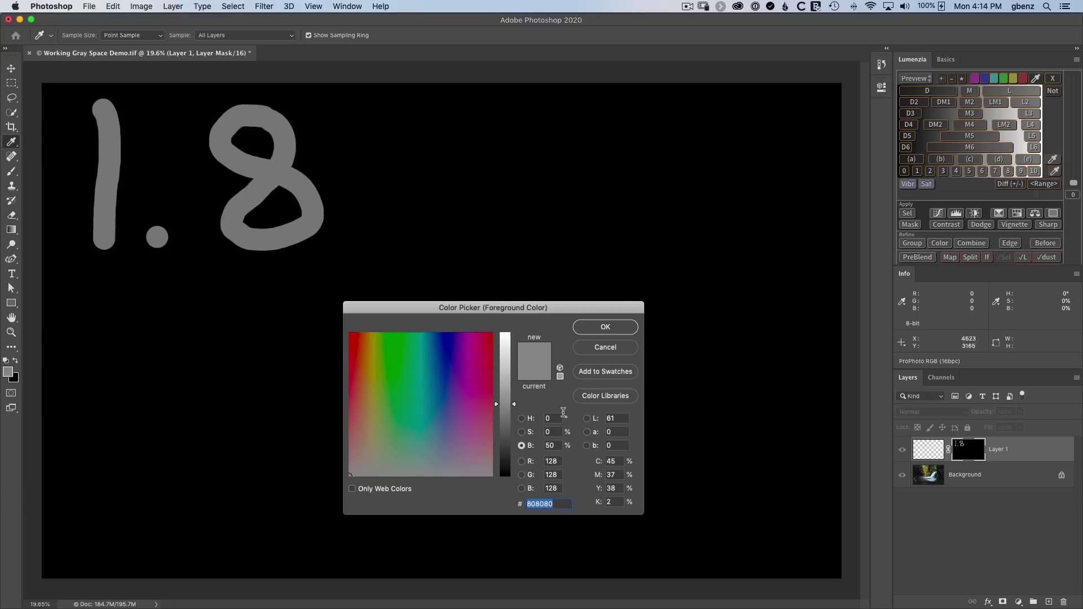
left_click(592, 331)
key("b")
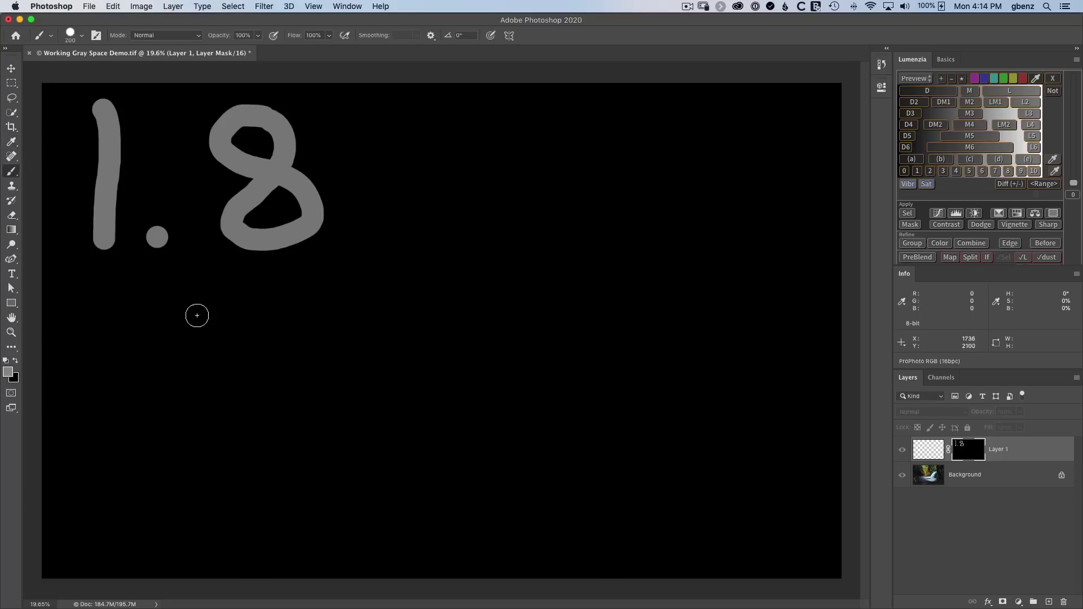
- Paint '2.2' beneath the 1.8 on the layer mask
mouse_move(104, 317)
left_mouse_down()
mouse_move(145, 320)
mouse_move(184, 417)
mouse_move(101, 421)
mouse_move(155, 431)
left_mouse_up()
left_click(220, 435)
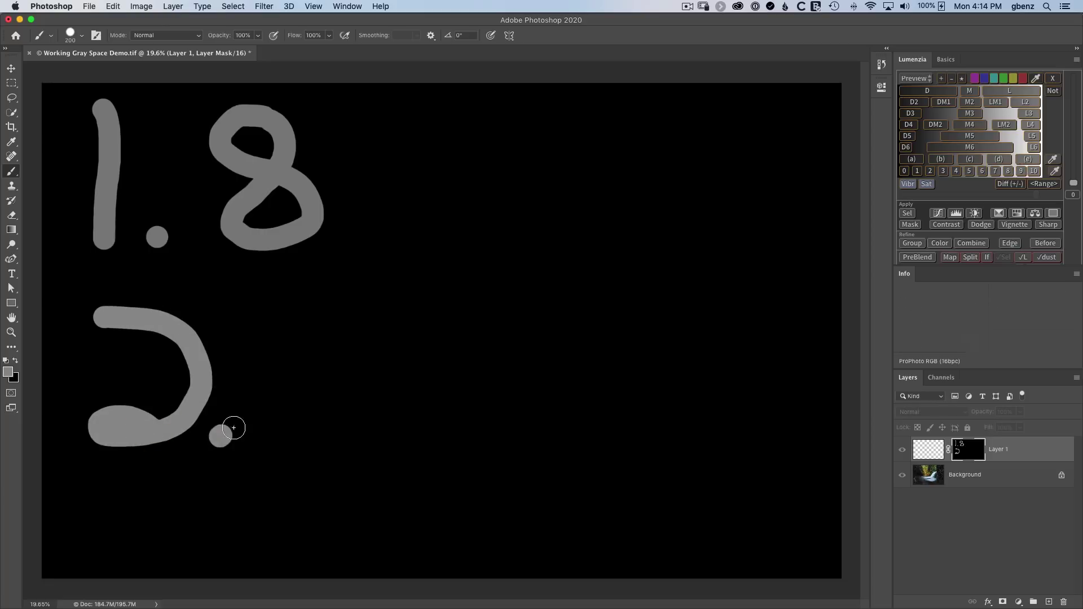
mouse_move(273, 320)
left_mouse_down()
mouse_move(307, 333)
mouse_move(295, 411)
mouse_move(337, 435)
left_mouse_up()
key("i")
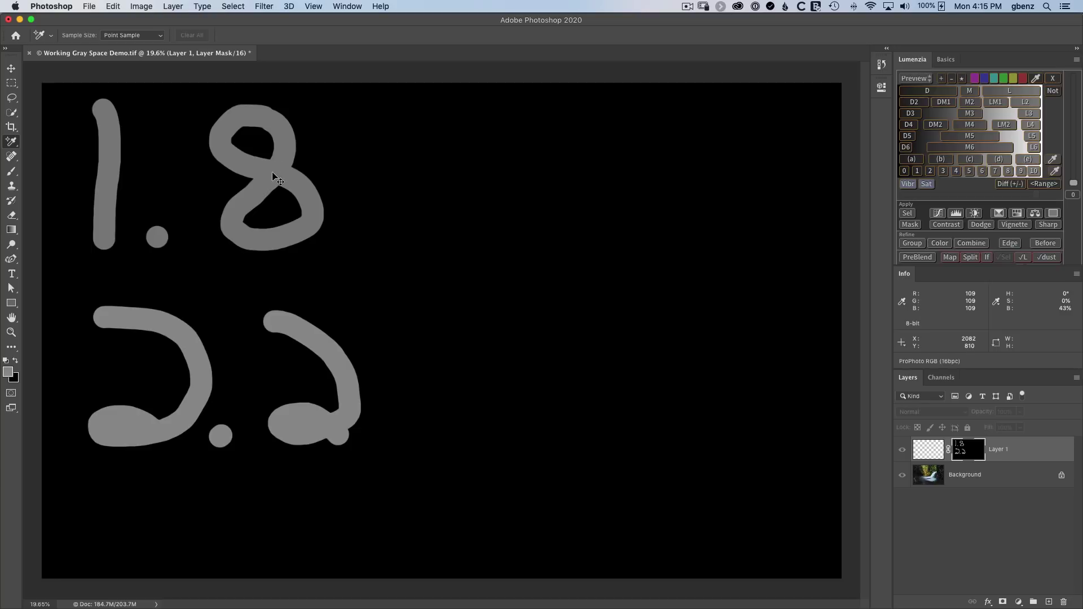
- Try Dot Gain 10% and Dot Gain 30% as the gray working space, then settle on Gray Gamma 1.8
key("super+shift+k")
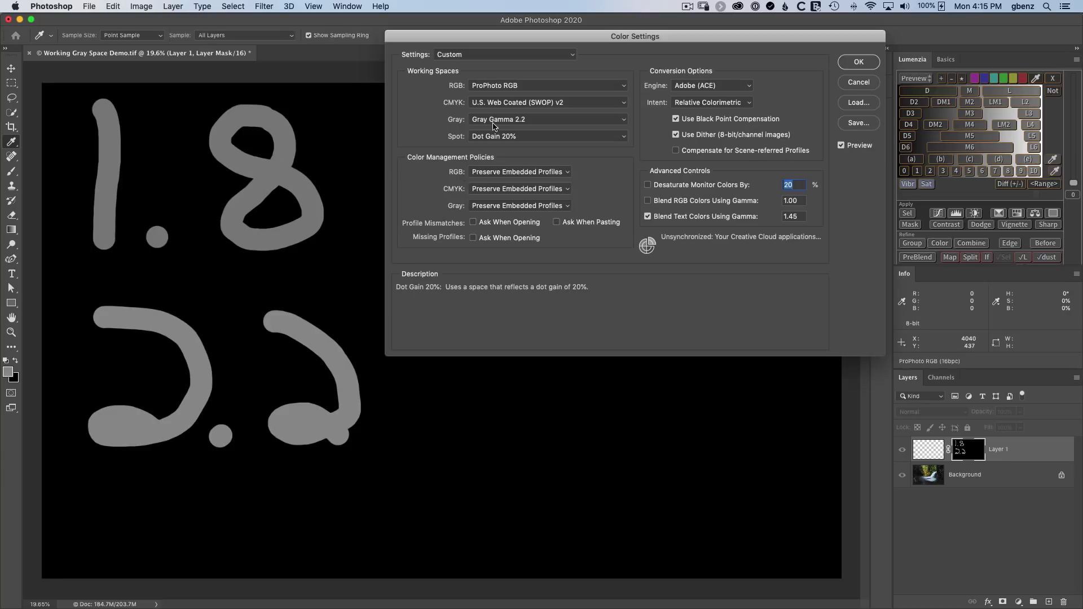
left_click(490, 119)
left_click(499, 61)
left_click(499, 119)
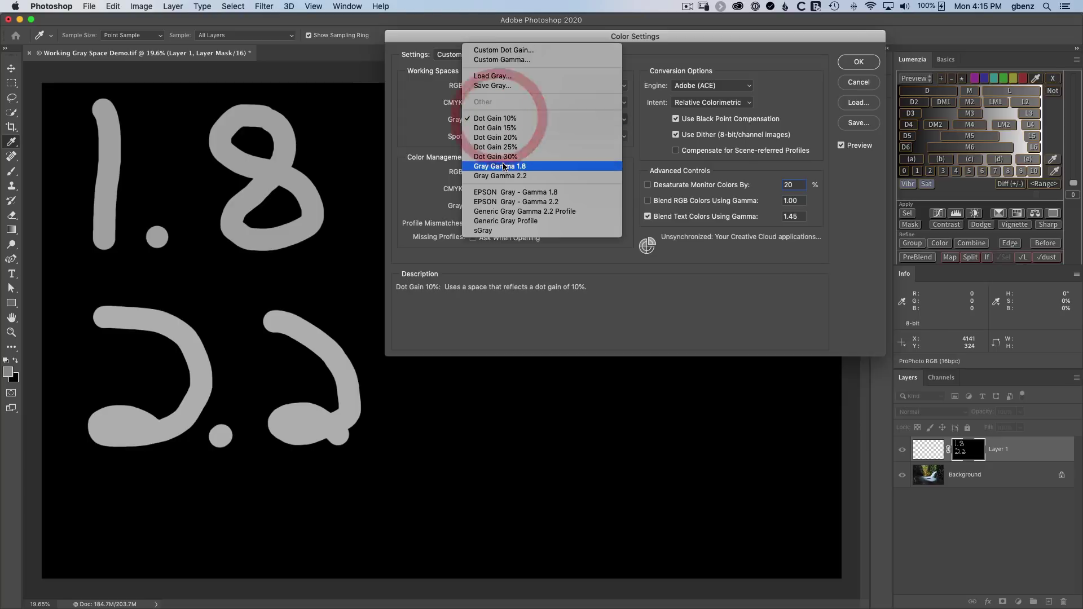
left_click(496, 156)
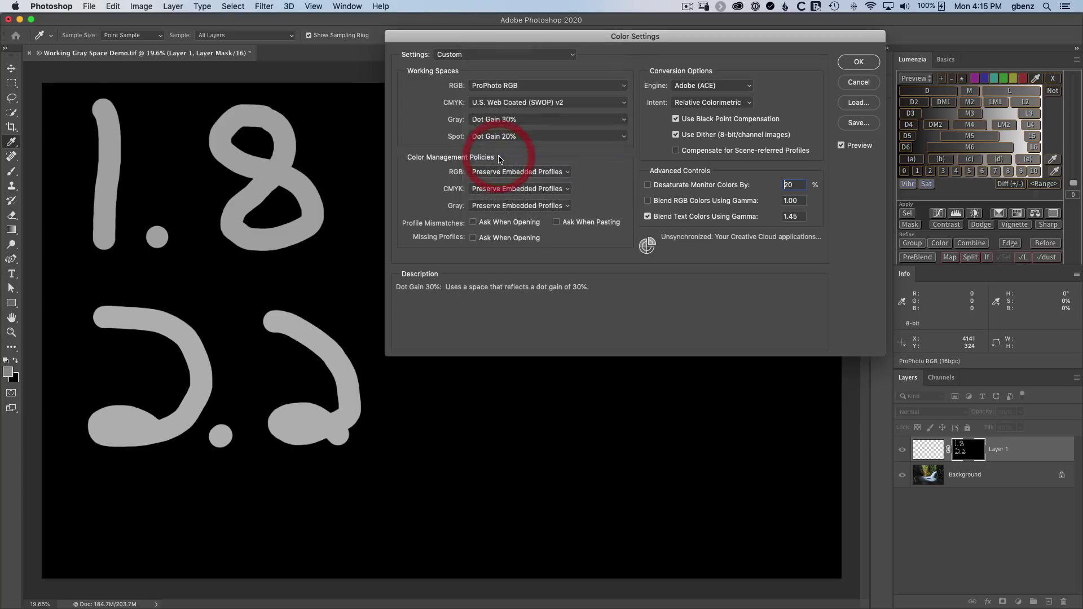
left_click(489, 120)
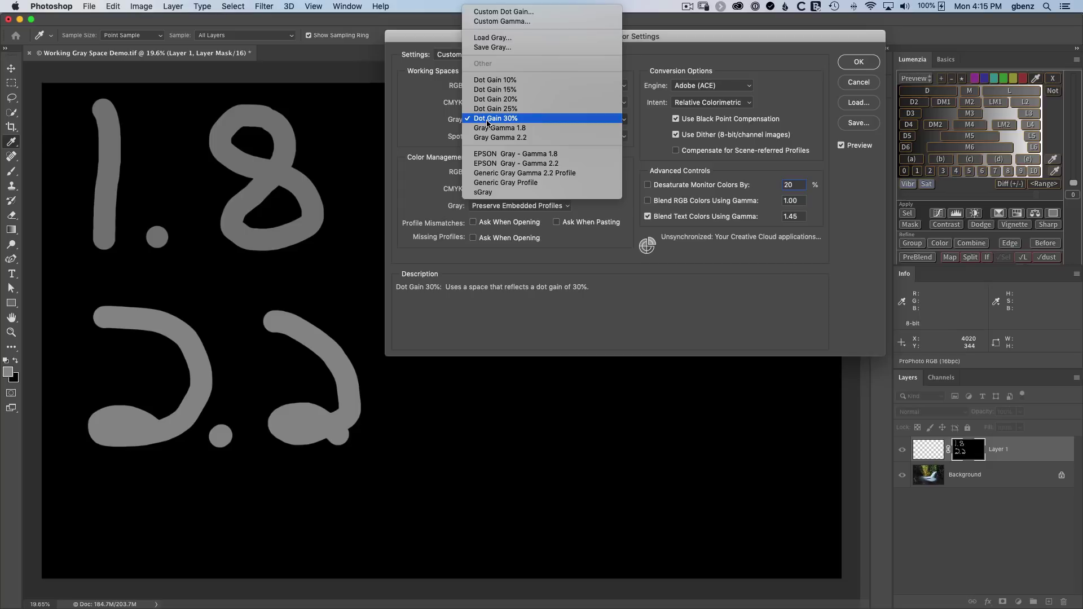
left_click(489, 128)
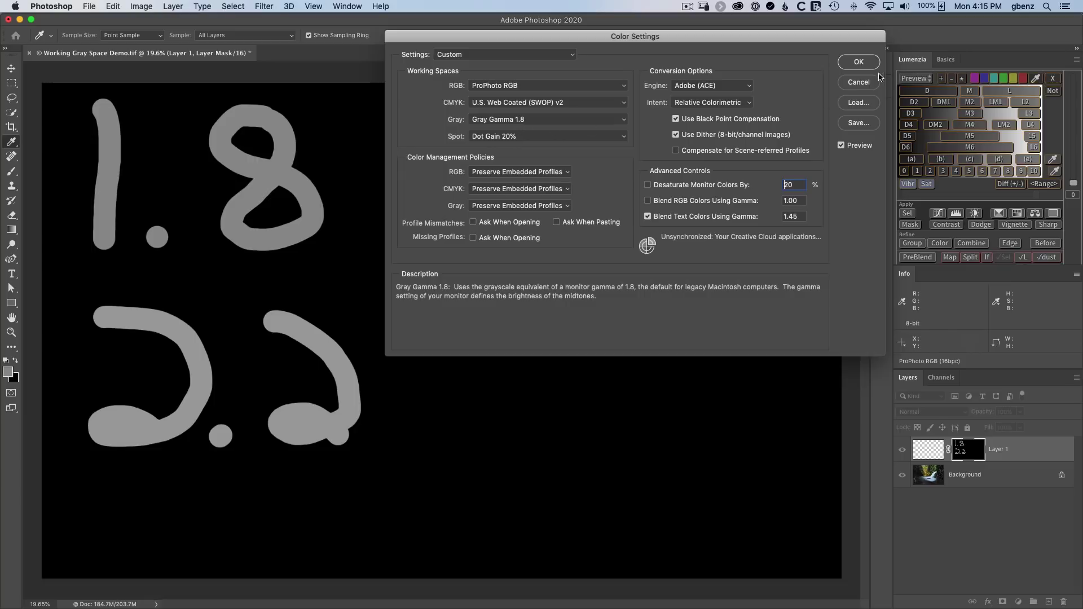
- Apply the settings, delete Layer 1, and add a new layer named 'matched 1.8'
left_click(857, 62)
left_click(1063, 602)
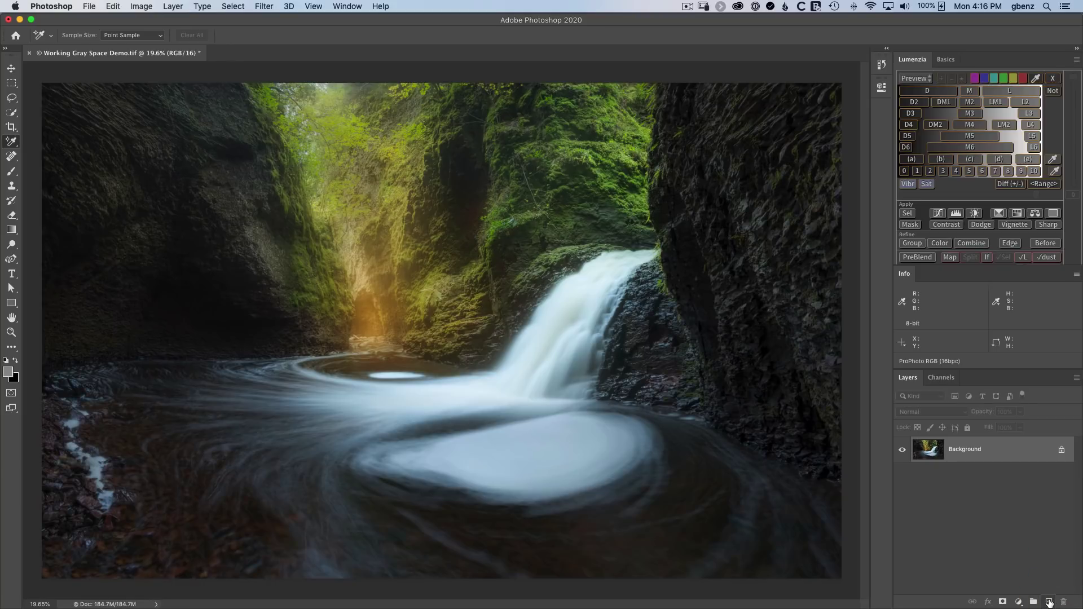
left_click(1048, 601)
double_click(957, 448)
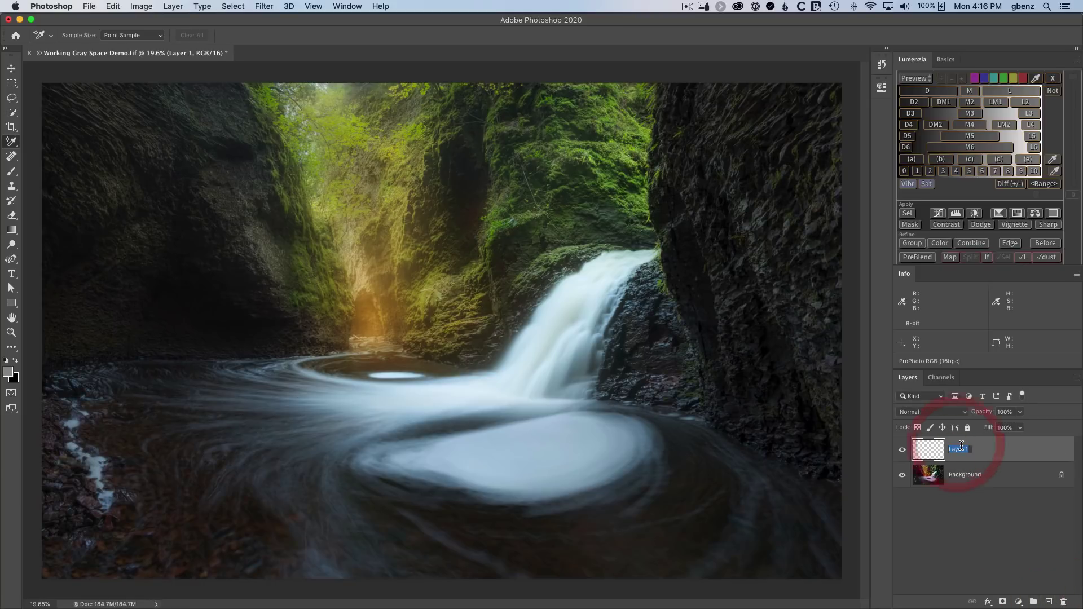
type("matched 1.")
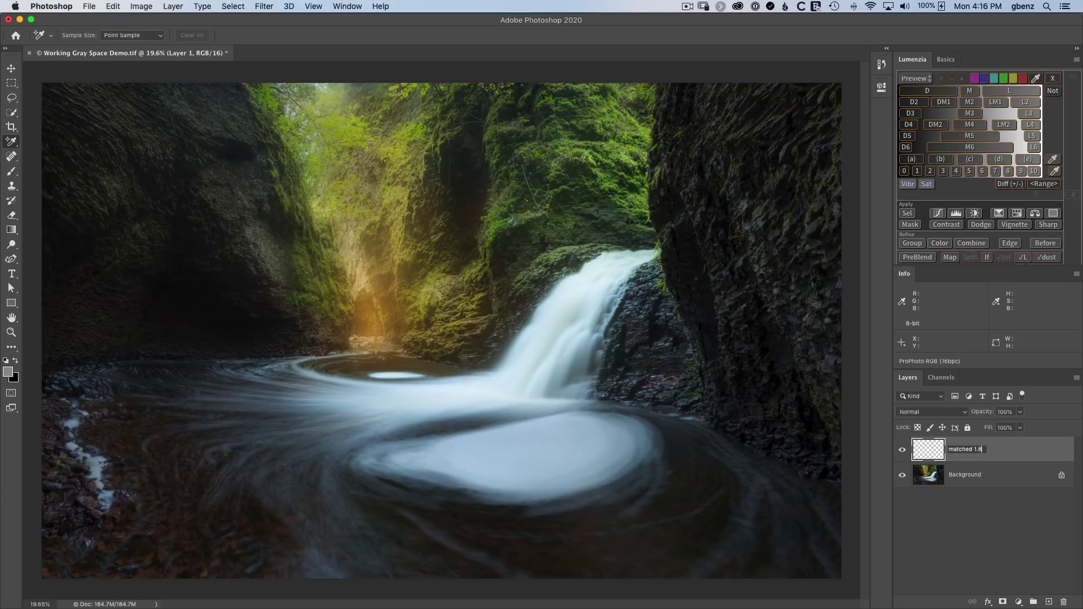
type("8")
key("Return")
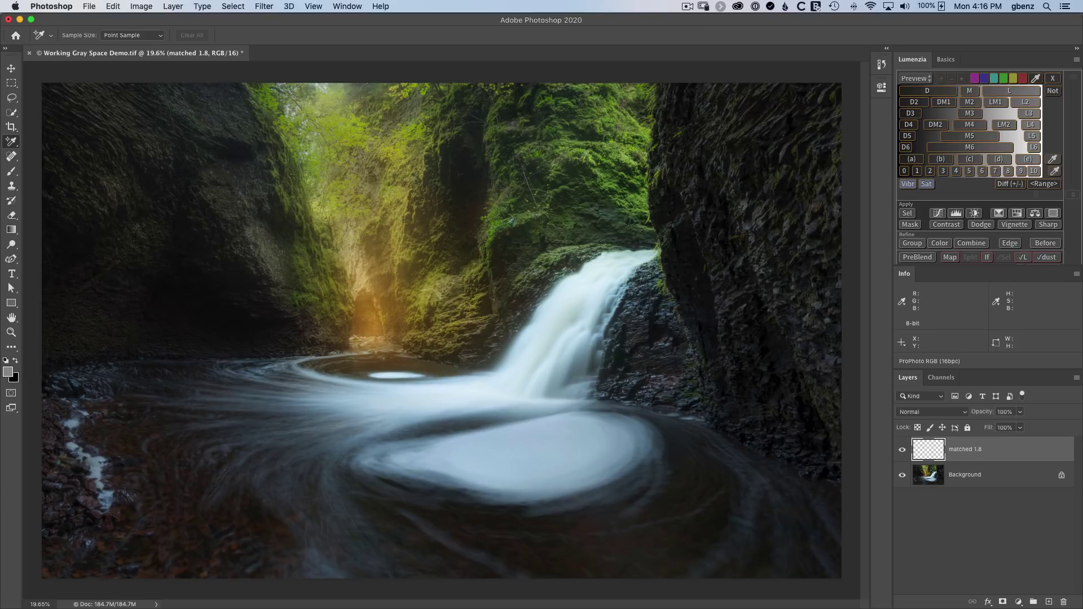
- Fill 'matched 1.8' with black and hide it
key("shift+BackSpace")
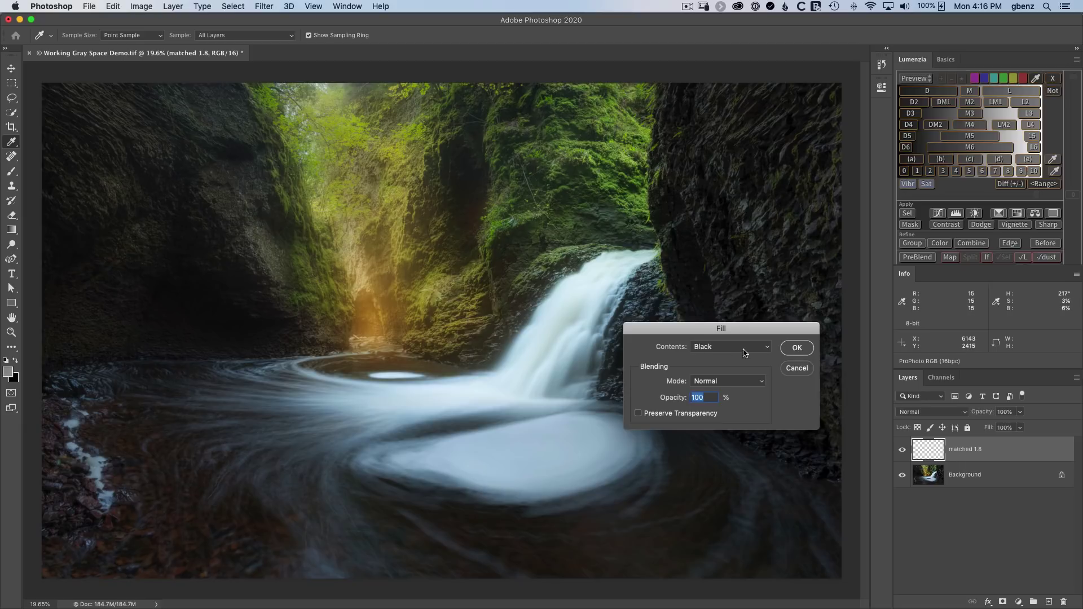
left_click(798, 347)
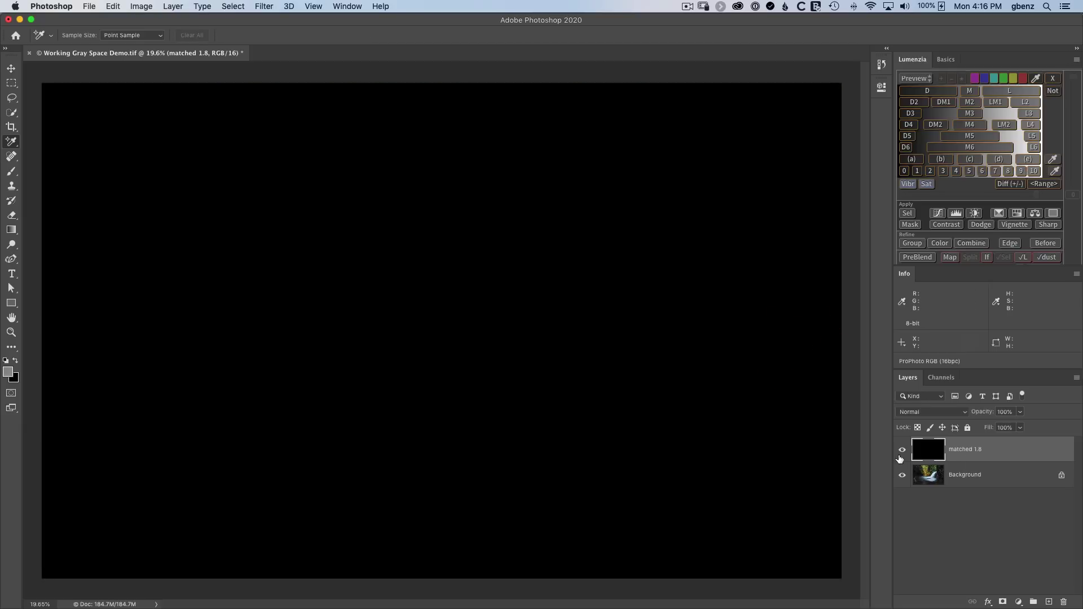
left_click(902, 451)
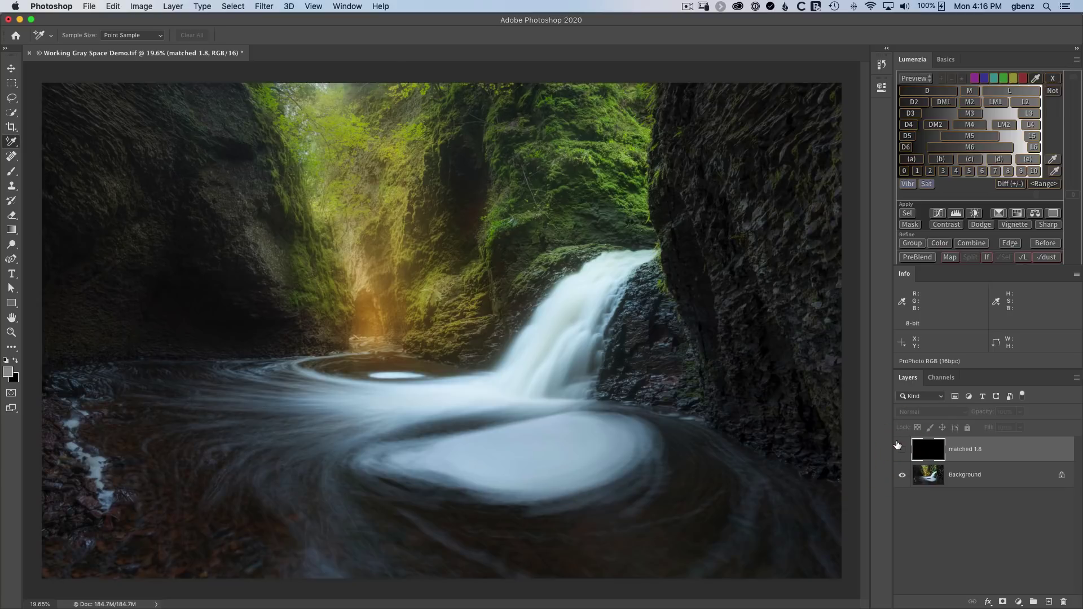
- Load the RGB channel's luminosity as a selection and show the matched 1.8 layer
left_click(939, 377)
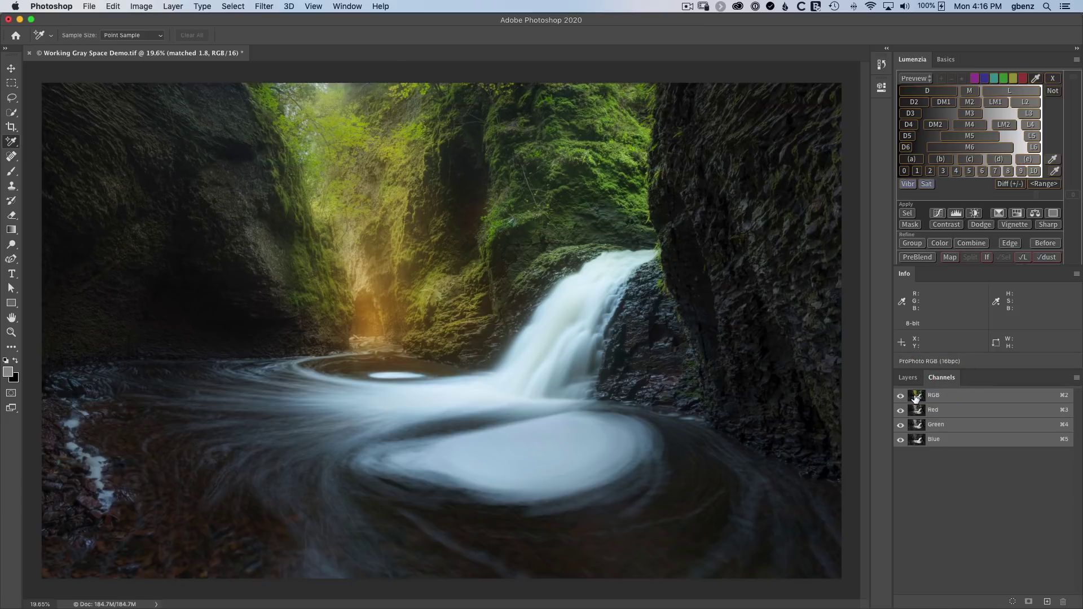
left_click(916, 398, "super")
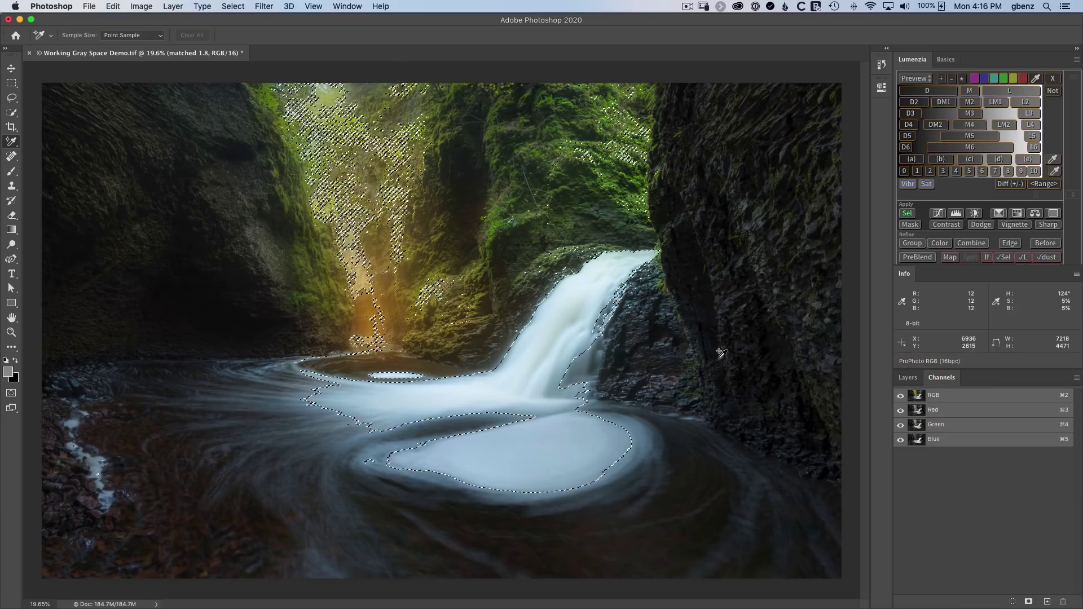
left_click(905, 377)
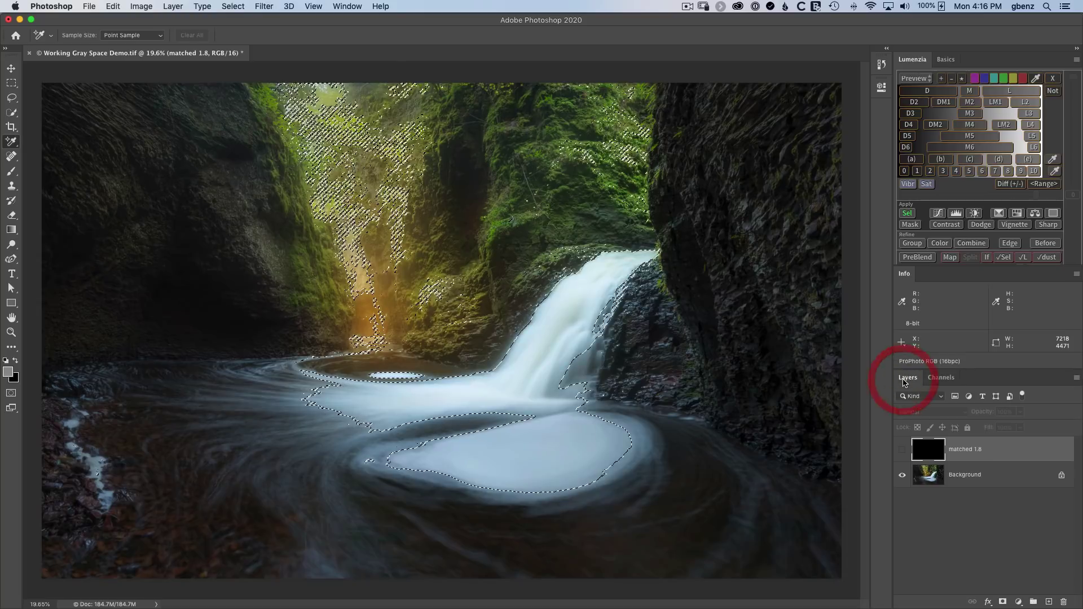
left_click(901, 450)
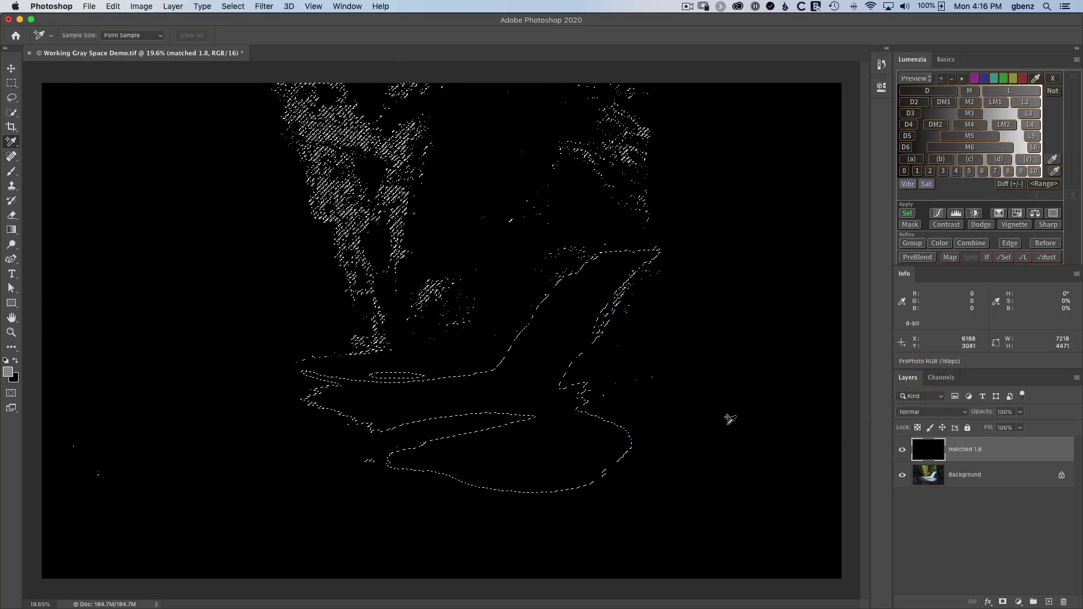
- Paint white through the selection with a 2000 px brush, then deselect
key("b")
key("bracketright")
key("bracketright")
key("bracketright")
key("bracketright")
key("bracketright")
key("bracketright")
key("bracketright")
key("bracketright")
key("bracketright")
key("bracketright")
key("bracketright")
key("bracketright")
key("bracketright")
key("bracketright")
key("bracketright")
key("bracketright")
key("bracketright")
key("bracketright")
key("bracketright")
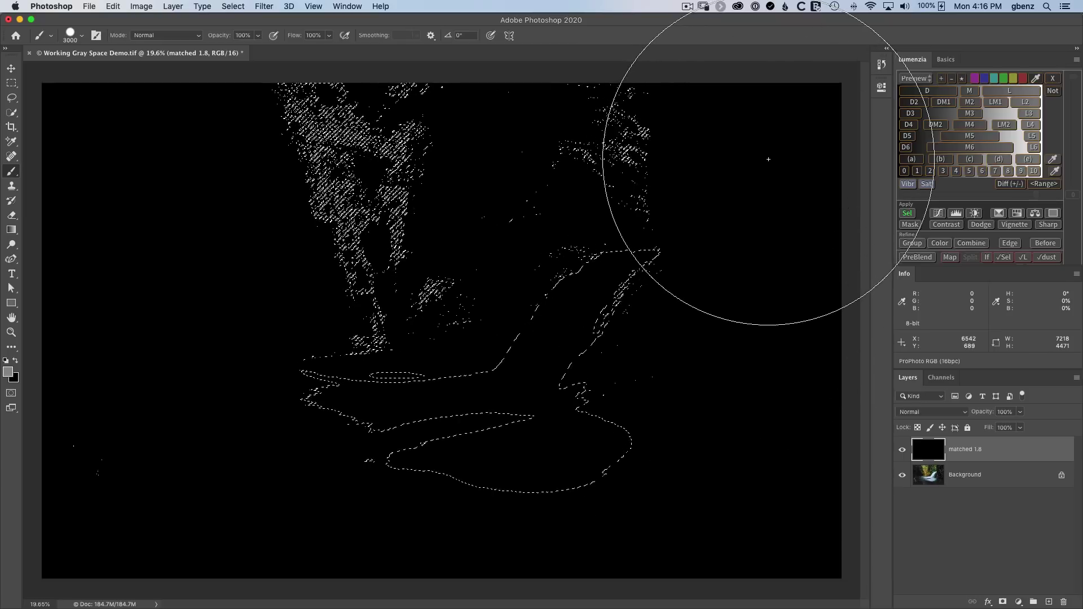
mouse_move(763, 150)
left_mouse_down()
mouse_move(190, 163)
mouse_move(68, 200)
mouse_move(206, 337)
mouse_move(463, 359)
mouse_move(784, 409)
mouse_move(767, 503)
mouse_move(512, 514)
mouse_move(175, 500)
mouse_move(58, 535)
mouse_move(237, 516)
mouse_move(163, 193)
mouse_move(425, 134)
mouse_move(824, 191)
mouse_move(806, 489)
mouse_move(767, 542)
mouse_move(727, 429)
left_mouse_up()
key("super+d")
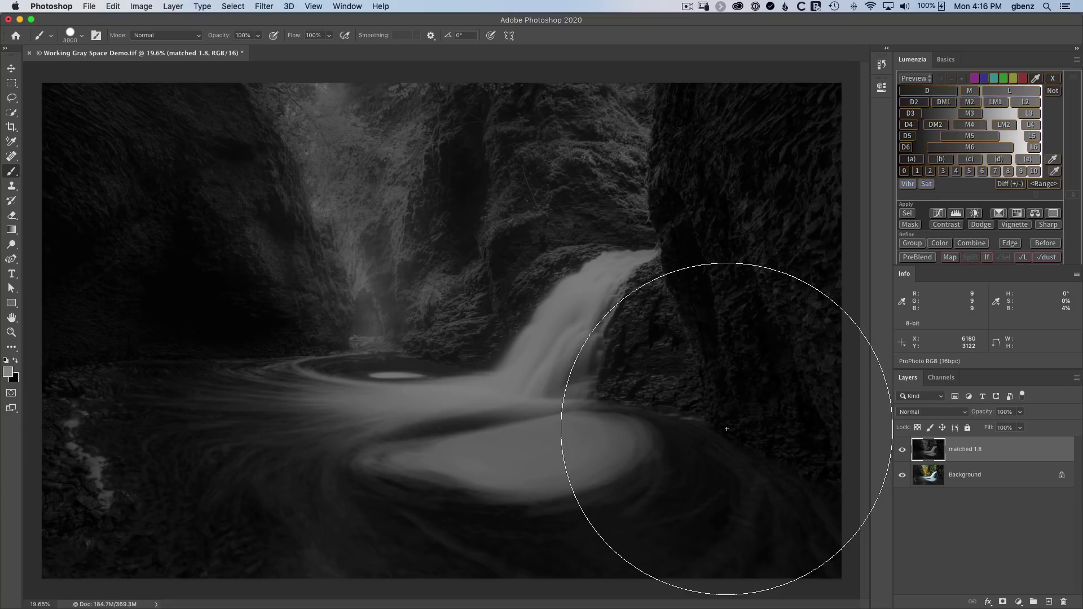
key("v")
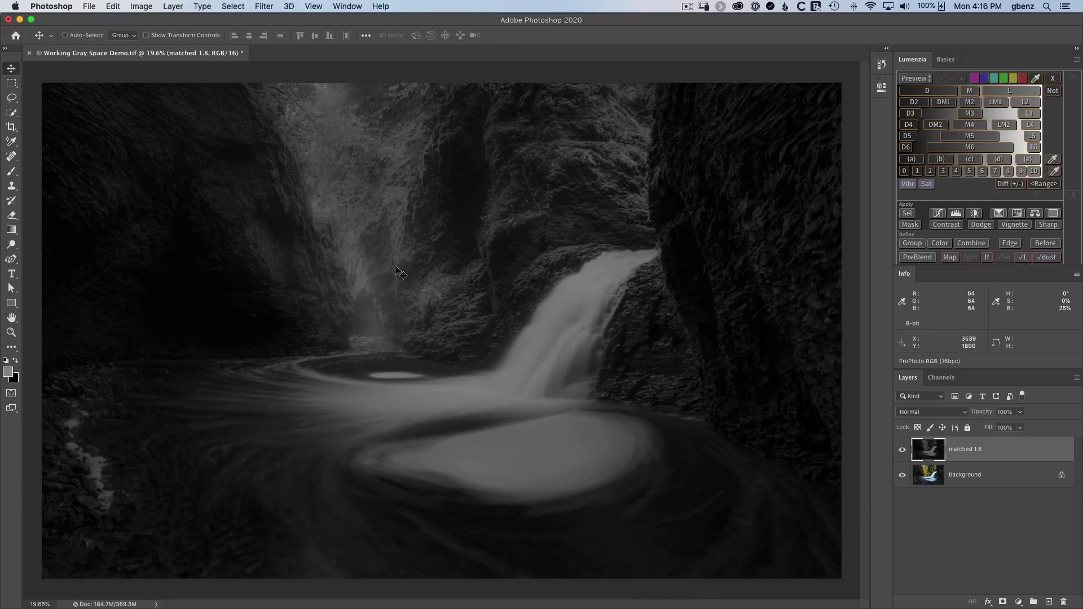
- Add a new empty layer named 'Wrong 2.2'
left_click(1047, 602)
double_click(956, 449)
type("Wrong 2.2")
key("Return")
- Fill Wrong 2.2 with black, then hide it and the matched 1.8 layer
key("shift+BackSpace")
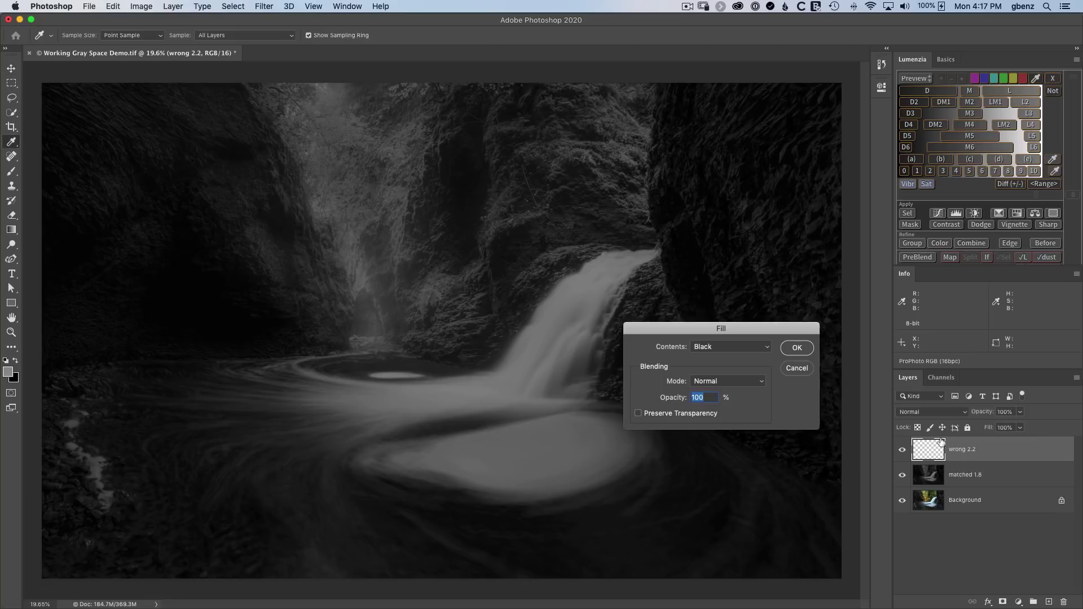
left_click(799, 350)
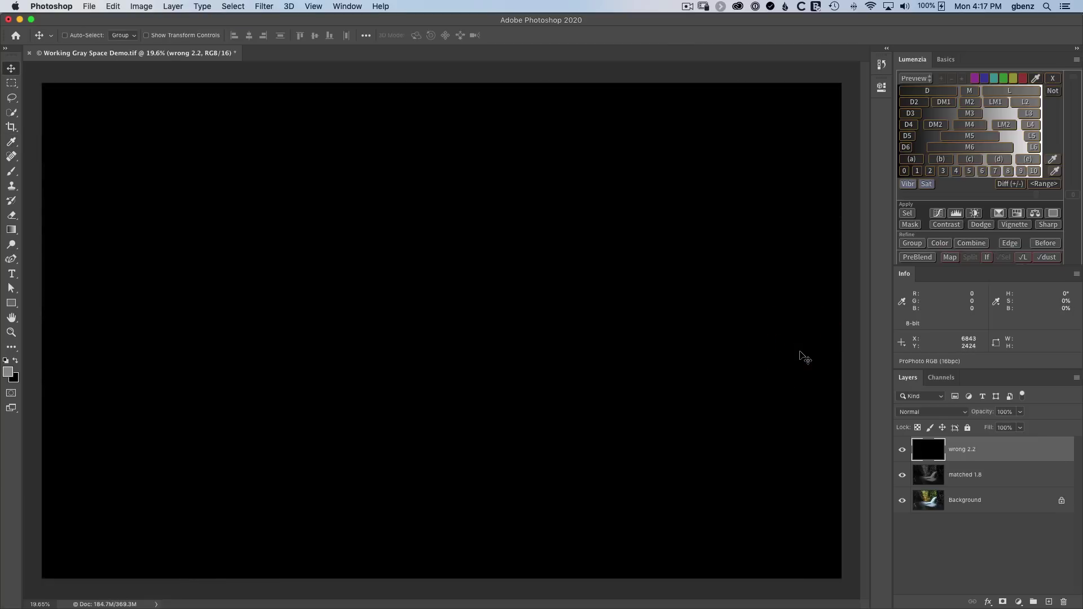
left_click(902, 450)
left_click(901, 474)
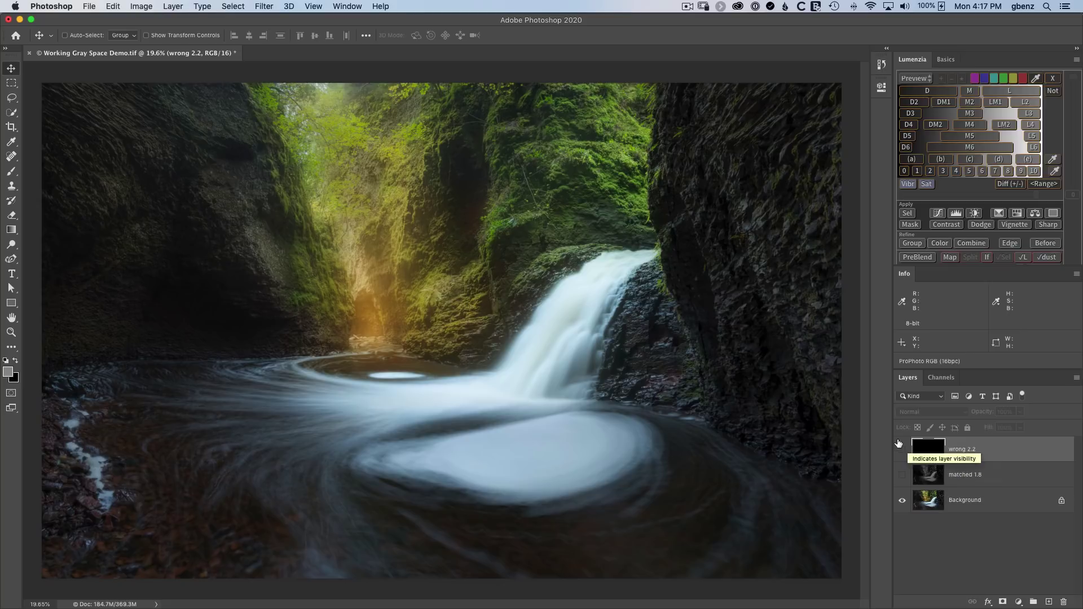
- In Color Settings, choose Gray Gamma 2.2 as the Gray working space and apply it
key("super+shift+k")
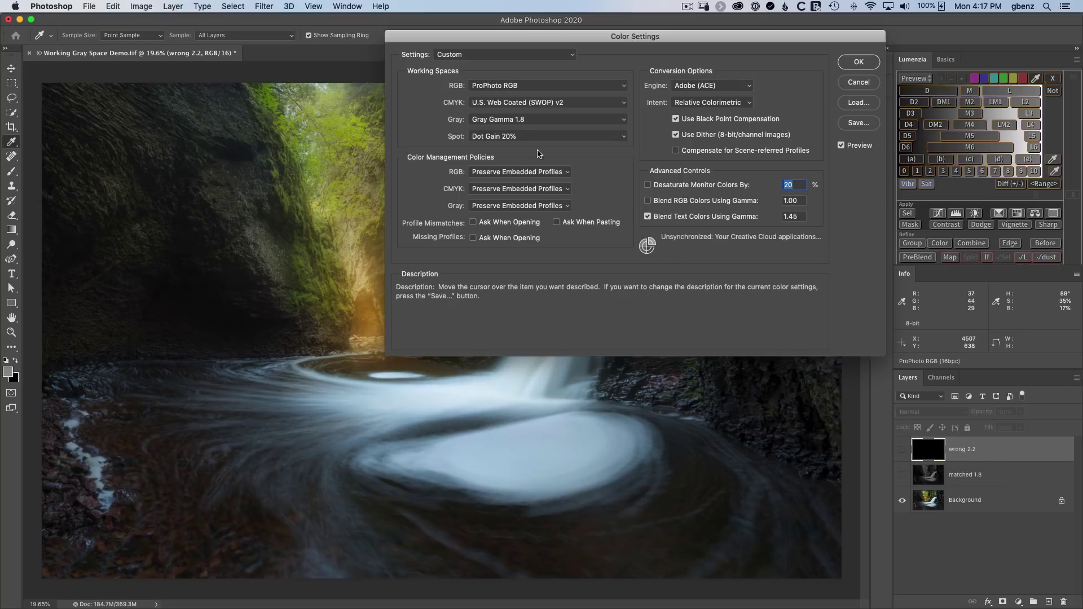
left_click(515, 119)
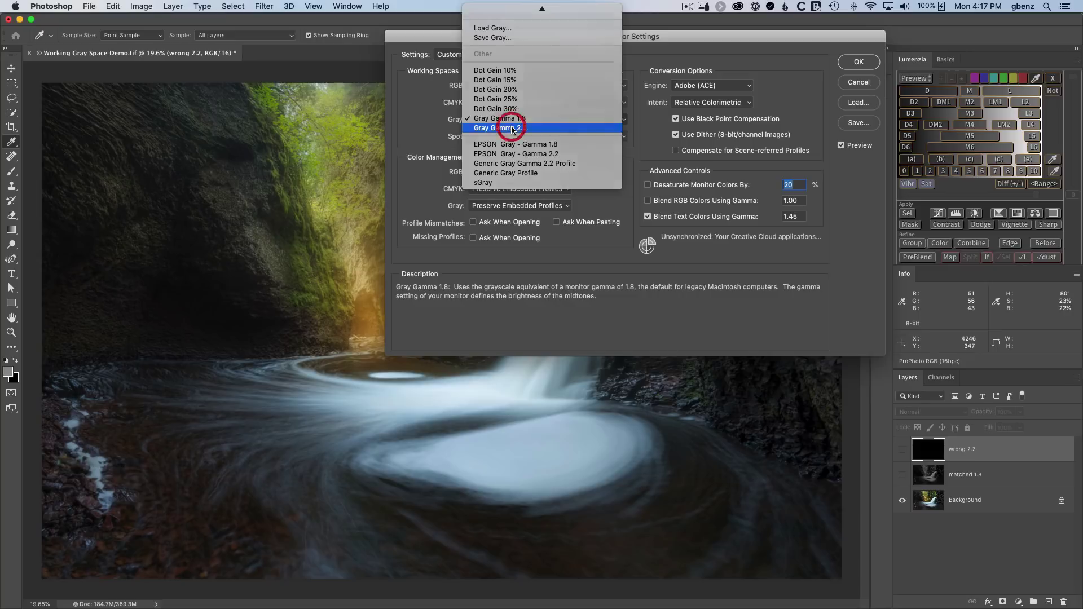
left_click(514, 128)
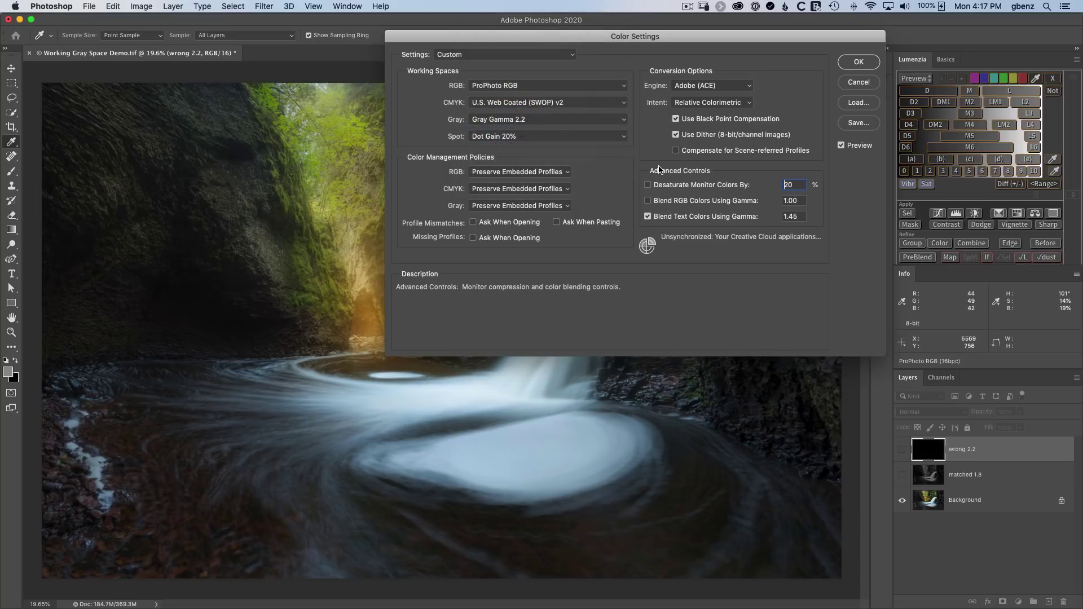
left_click(858, 62)
- Load the RGB channel's brightness as a selection and brush it across the visible black wrong 2.2 layer
key("v")
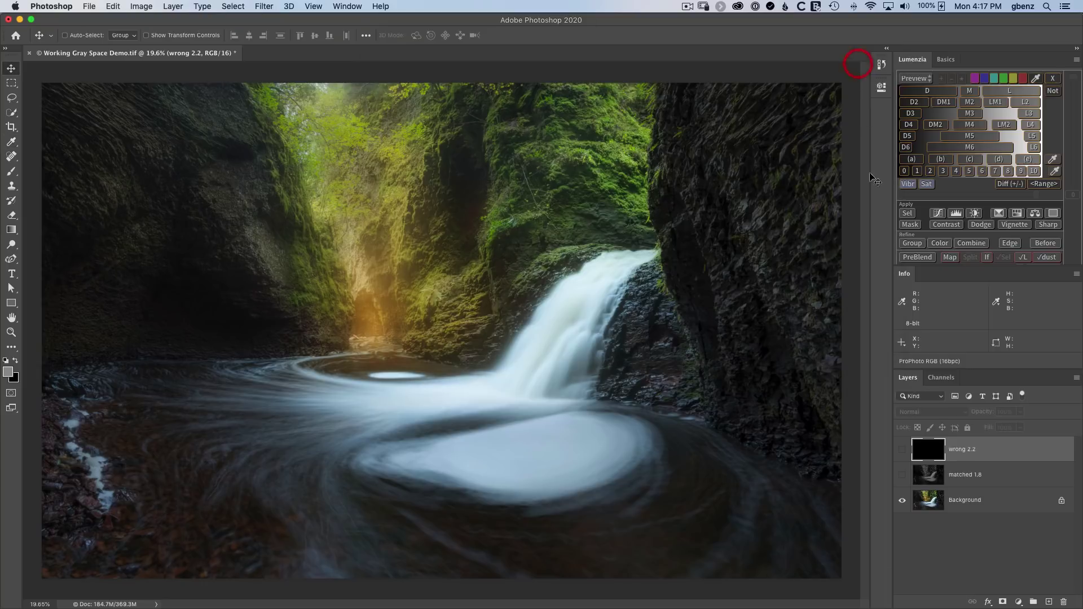
left_click(941, 376)
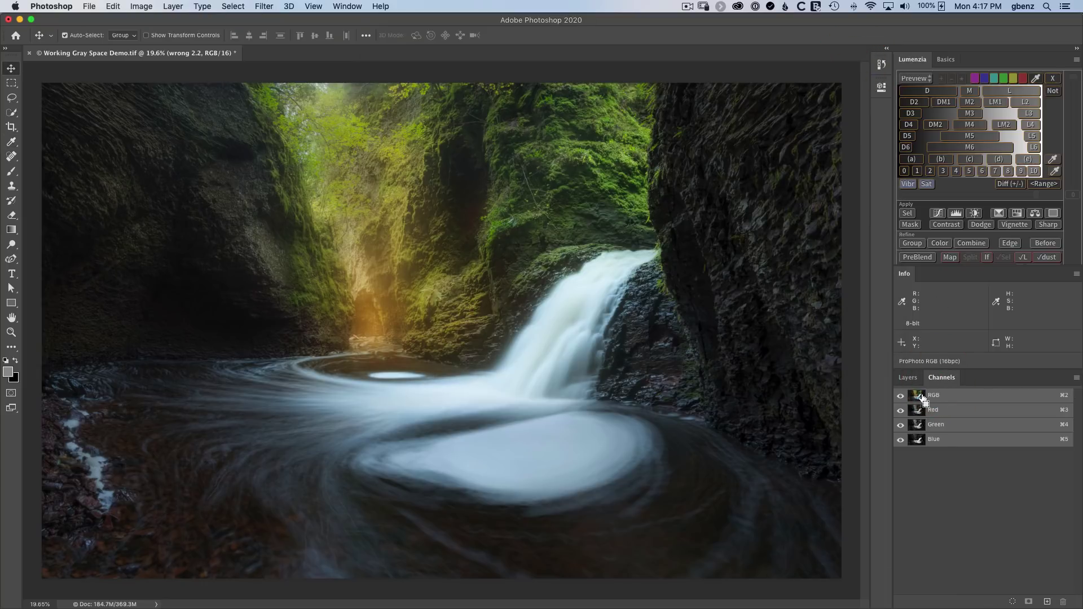
left_click(916, 395, "super")
left_click(907, 377)
key("b")
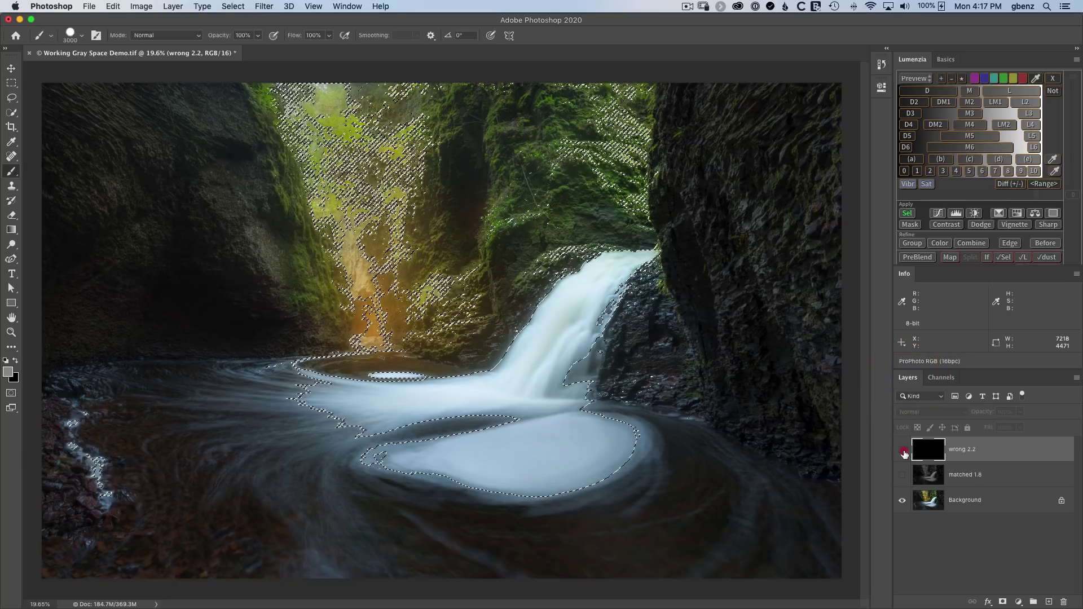
left_click(902, 449)
mouse_move(759, 170)
left_mouse_down()
mouse_move(101, 145)
mouse_move(124, 279)
mouse_move(763, 419)
mouse_move(643, 508)
mouse_move(279, 490)
mouse_move(79, 491)
left_mouse_up()
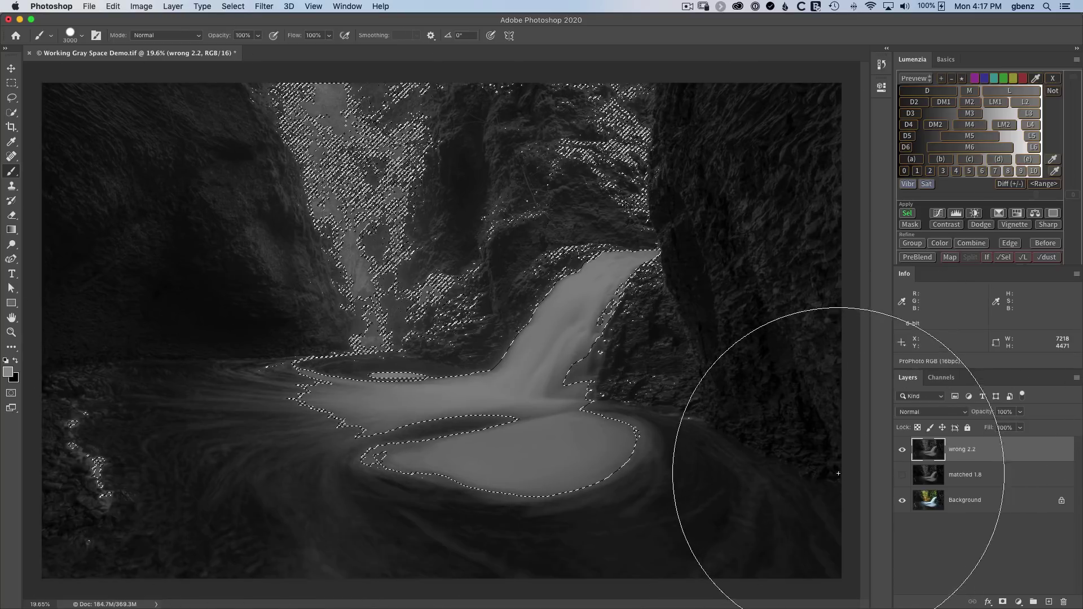
- Deselect, then toggle wrong 2.2 repeatedly against matched 1.8, leaving wrong 2.2 visible
key("super+d")
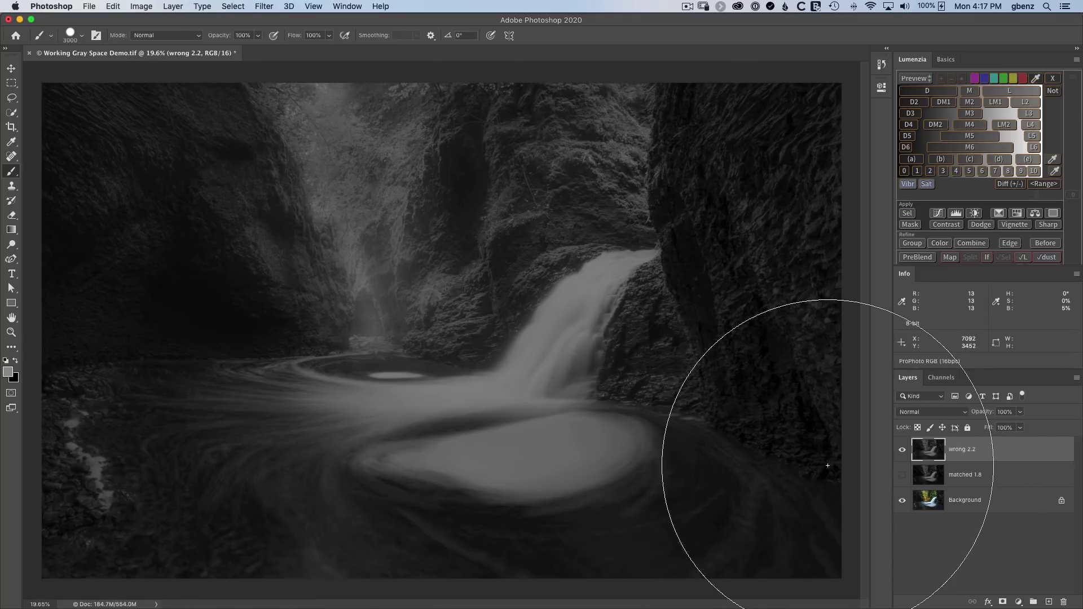
left_click(902, 475)
left_click(902, 449)
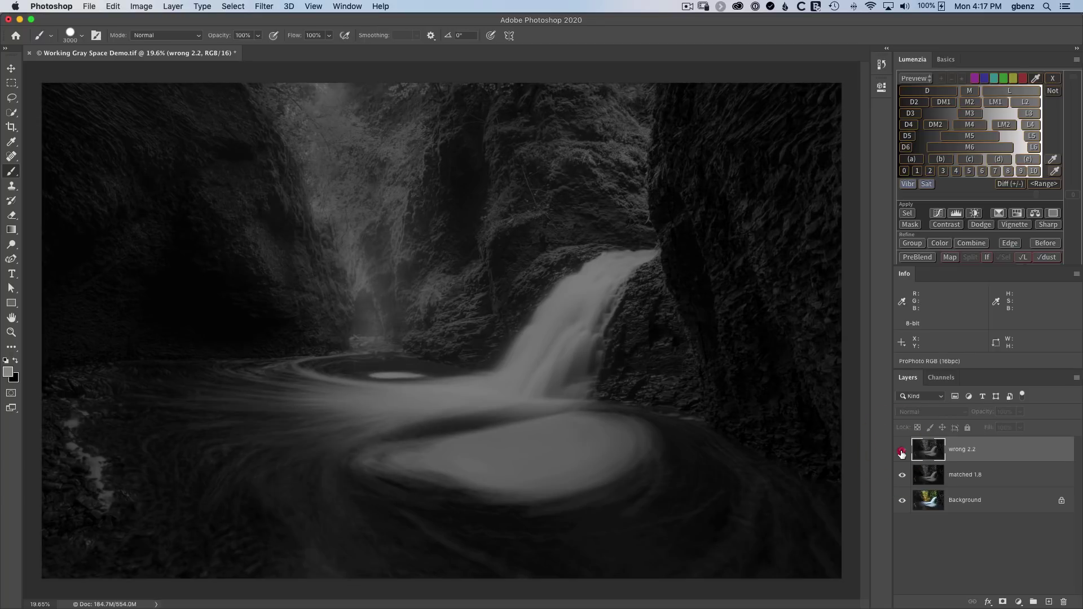
left_click(901, 450)
left_click(901, 450)
left_click(901, 450)
left_click(901, 451)
left_click(901, 450)
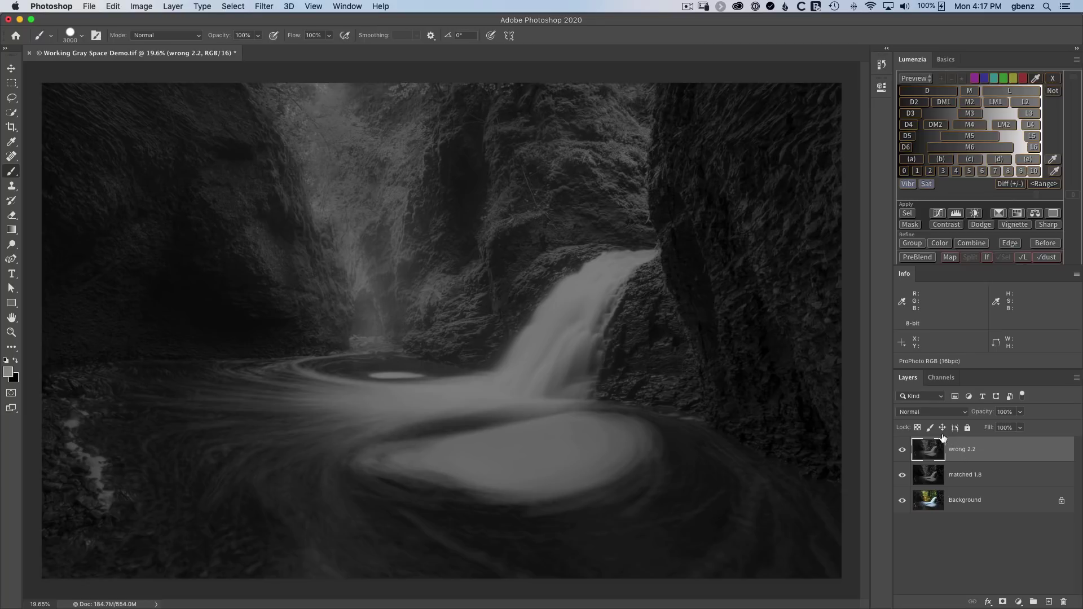
- Zoom into the dark left cliff and place colour sample point #1 on it
key("z")
left_click_drag(242, 292, 321, 339)
key("i")
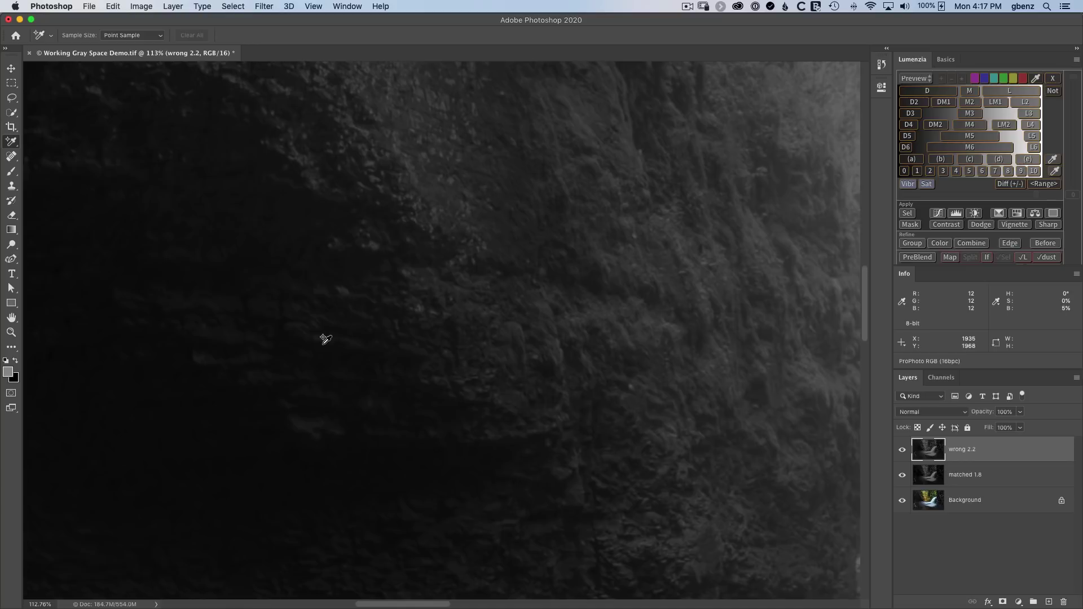
left_click(340, 266)
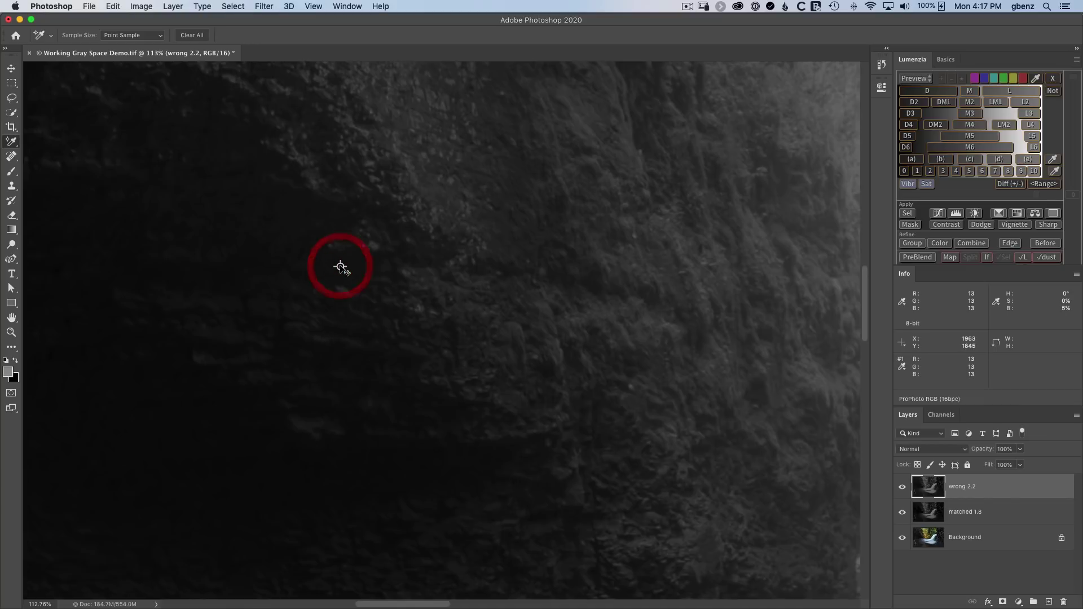
- Compare the sample's Info reading with wrong 2.2 hidden and shown, then fit the image on screen
left_click(902, 488)
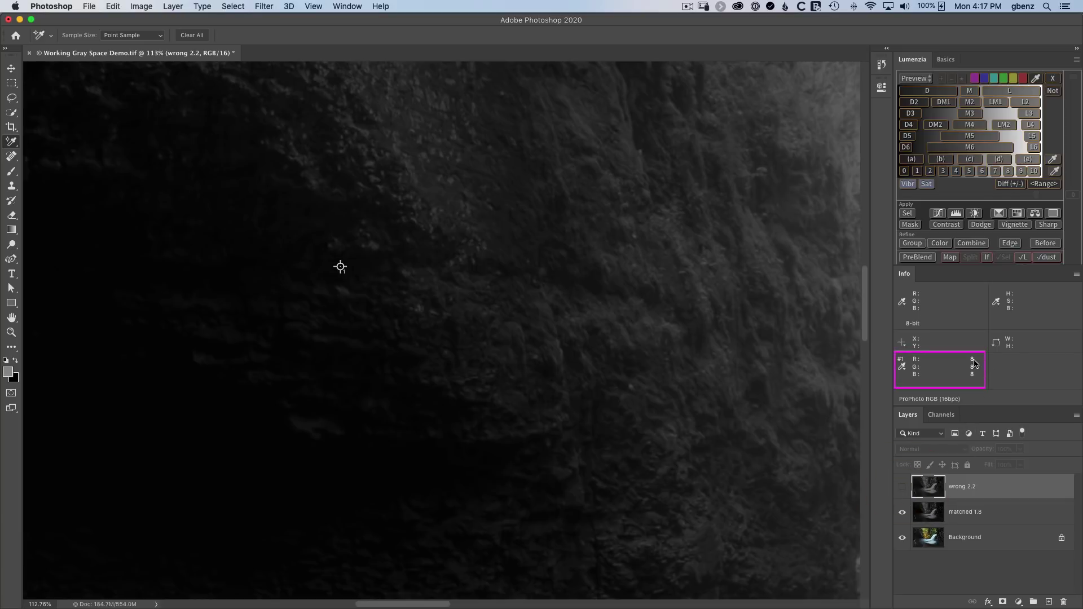
left_click(902, 490)
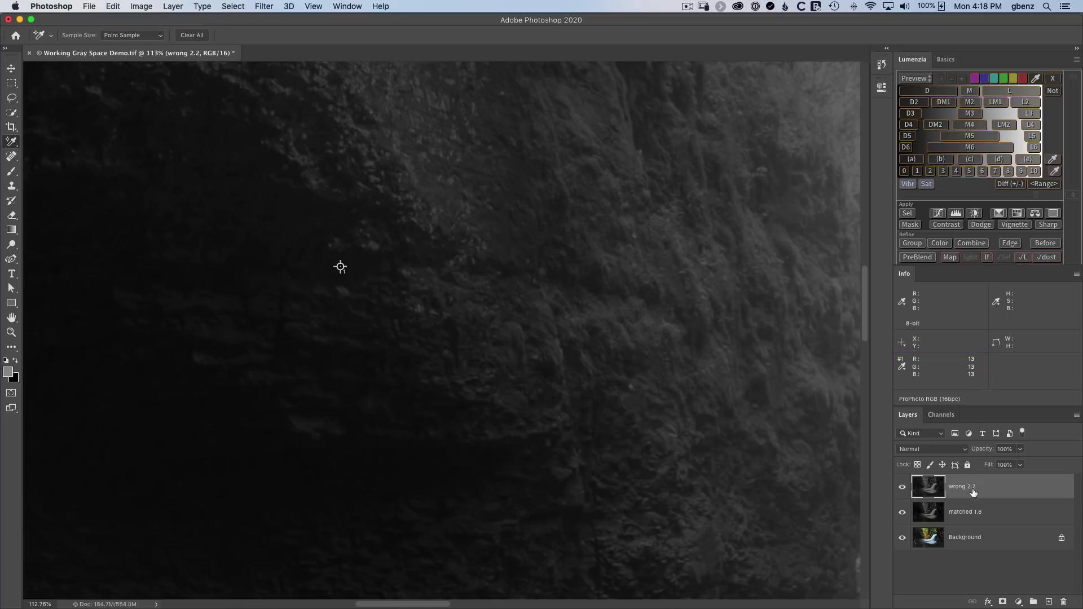
key("super+0")
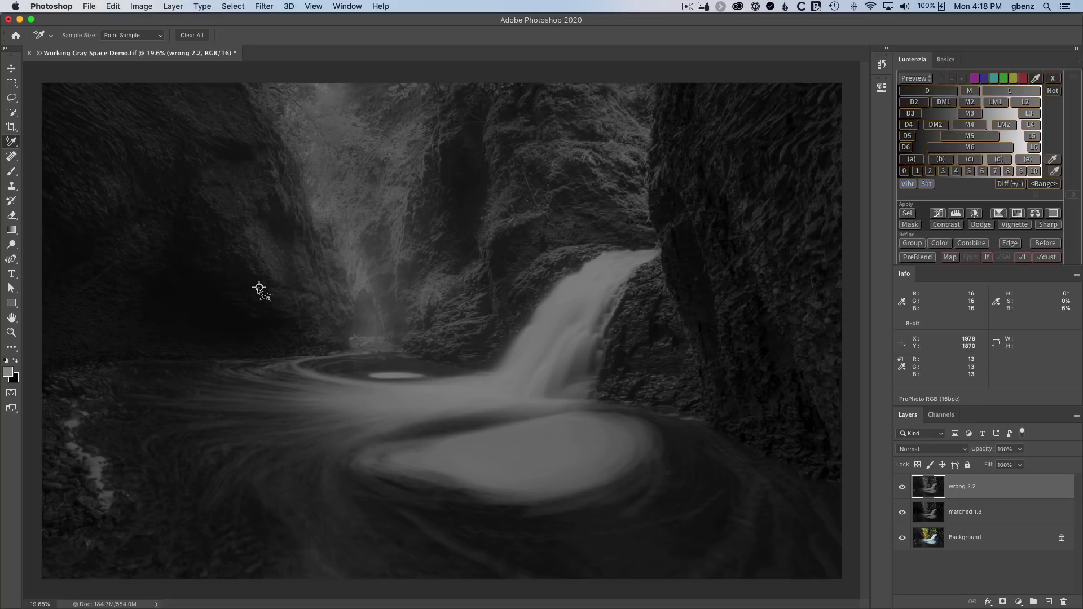
- Delete the colour sample point and both comparison layers, wrong 2.2 and matched 1.8
left_click(258, 288, "alt")
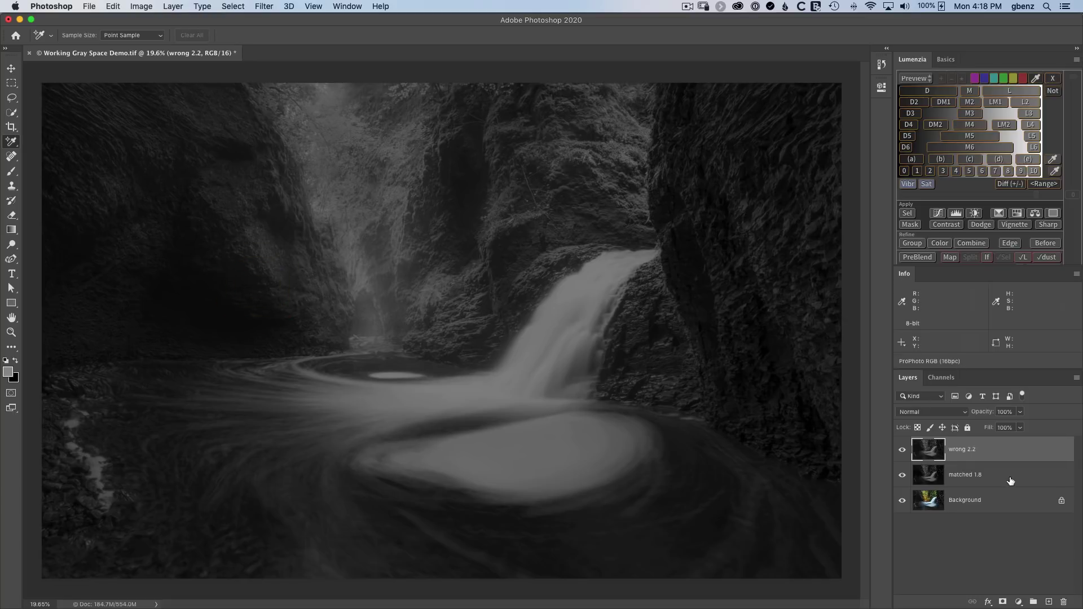
left_click(1010, 477, "shift")
left_click(1058, 601)
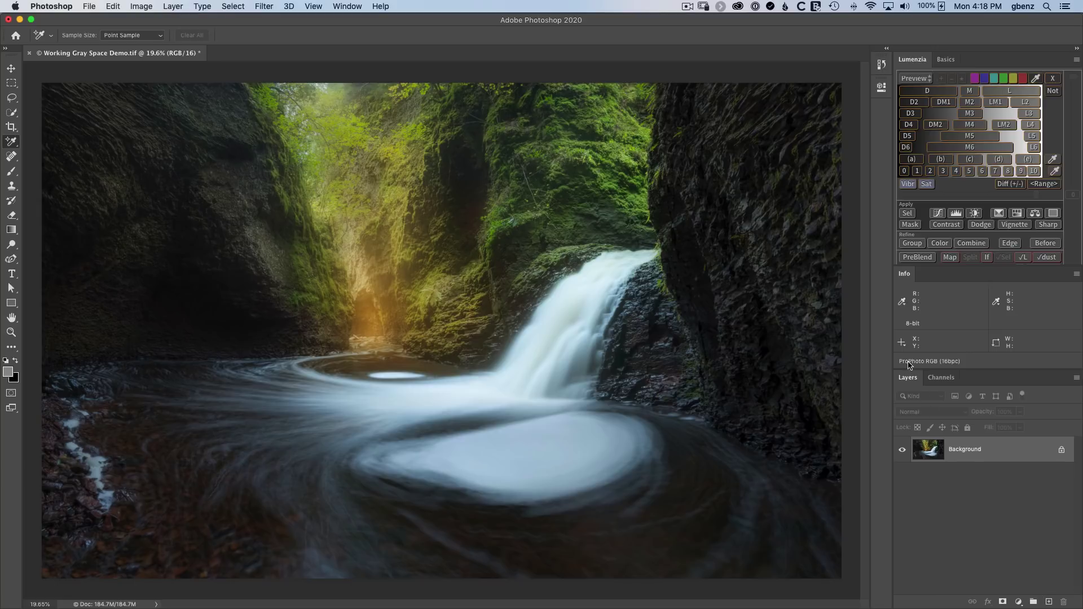
- Set the Gray working space in Color Settings to Dot Gain 10%
key("super+shift+k")
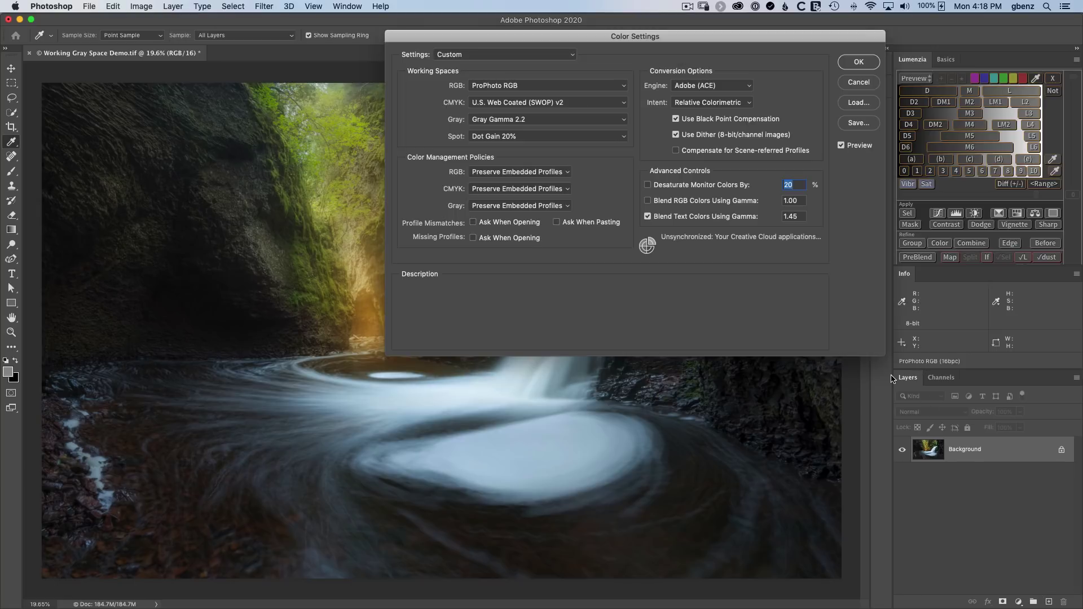
left_click(521, 119)
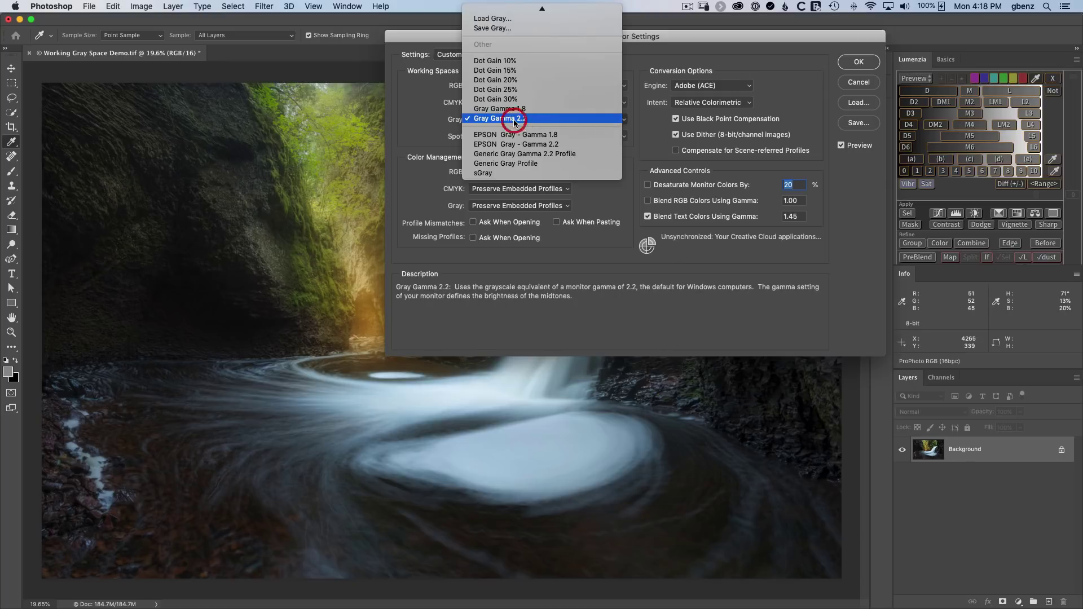
left_click(506, 60)
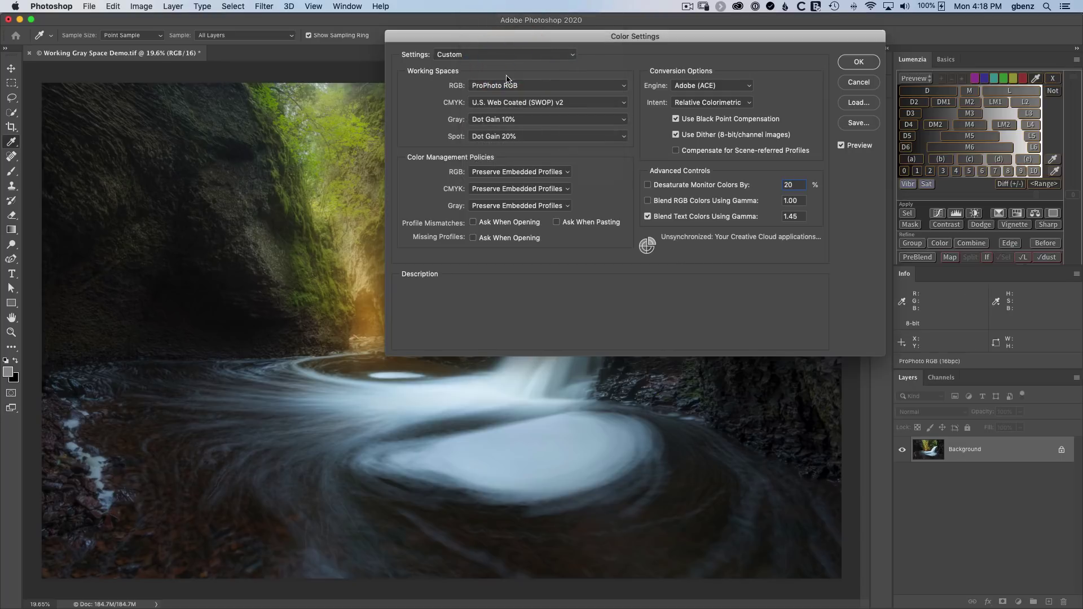
left_click(848, 58)
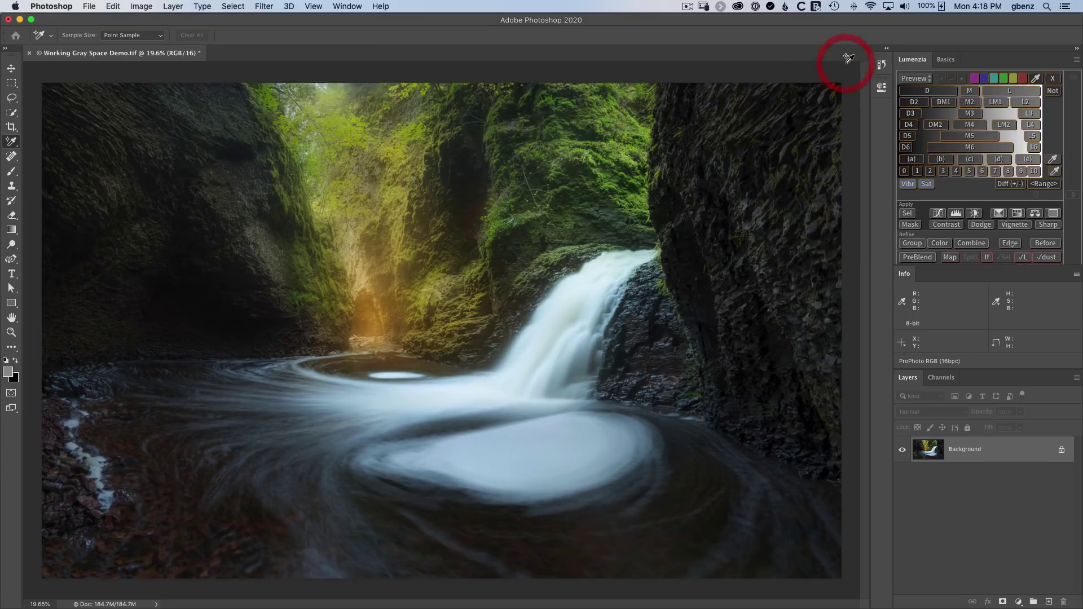
- Preview Lumenzia's L mask on the waterfall and load it with Sel
left_click(1012, 92)
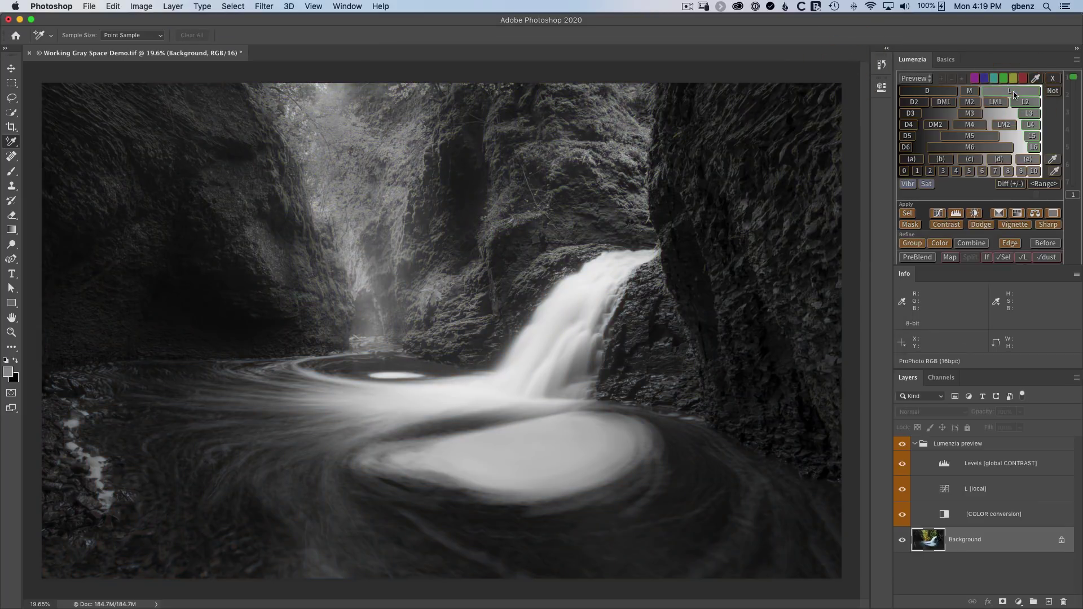
left_click(908, 214)
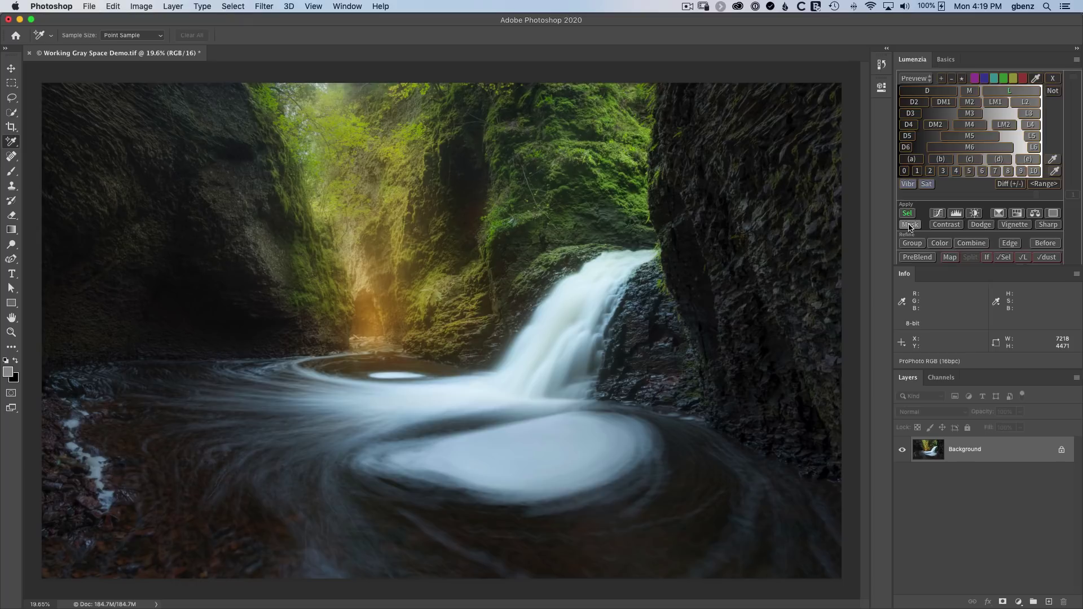
key("super+shift+k")
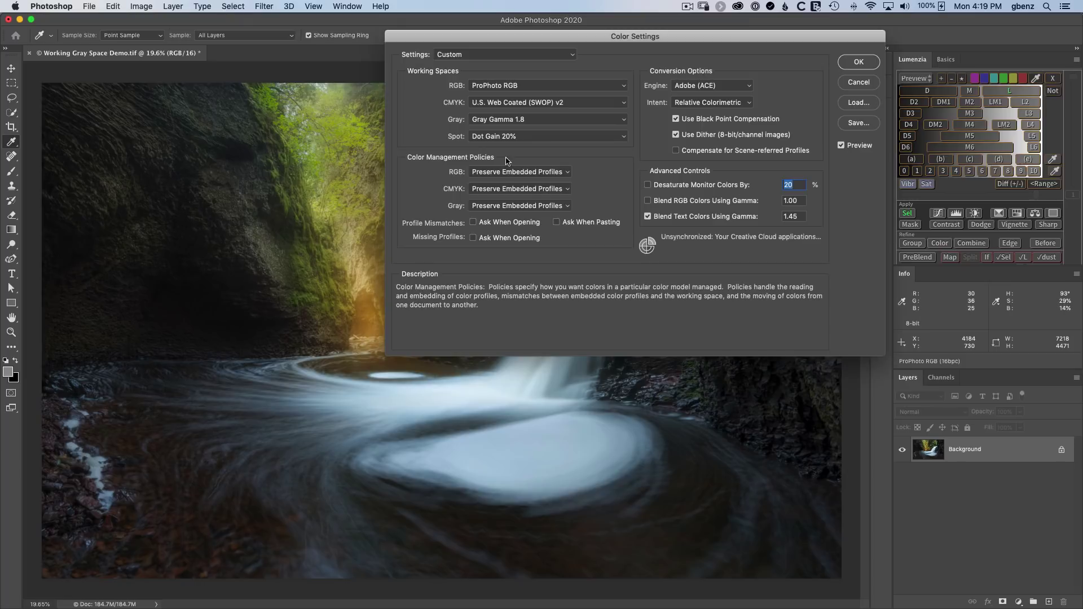
mouse_move(504, 123)
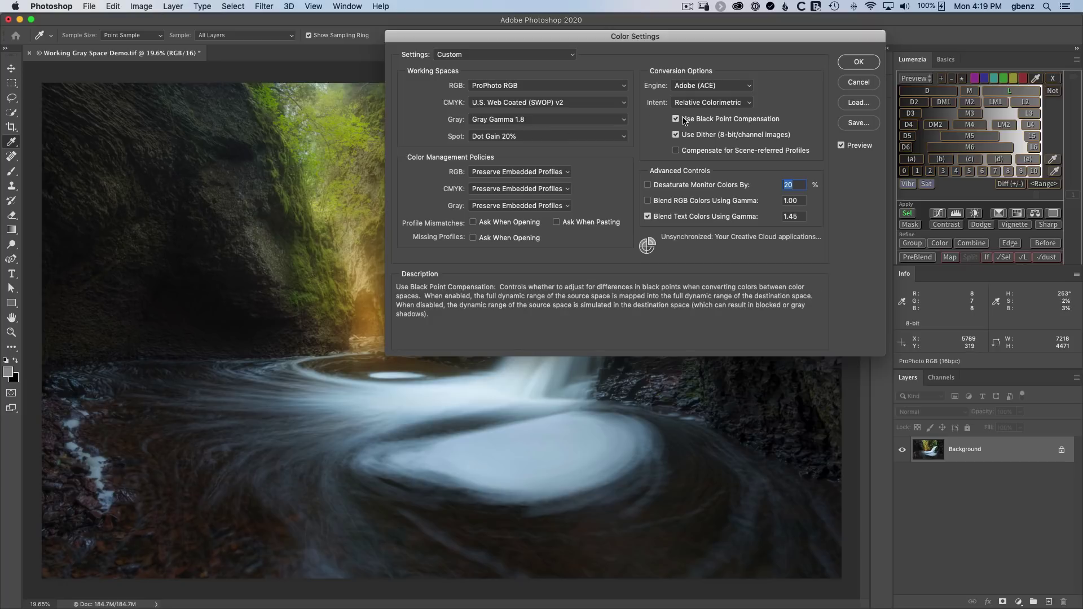
- Close Color Settings, then convert the waterfall from ProPhoto RGB to ACES CG Linear
left_click(858, 62)
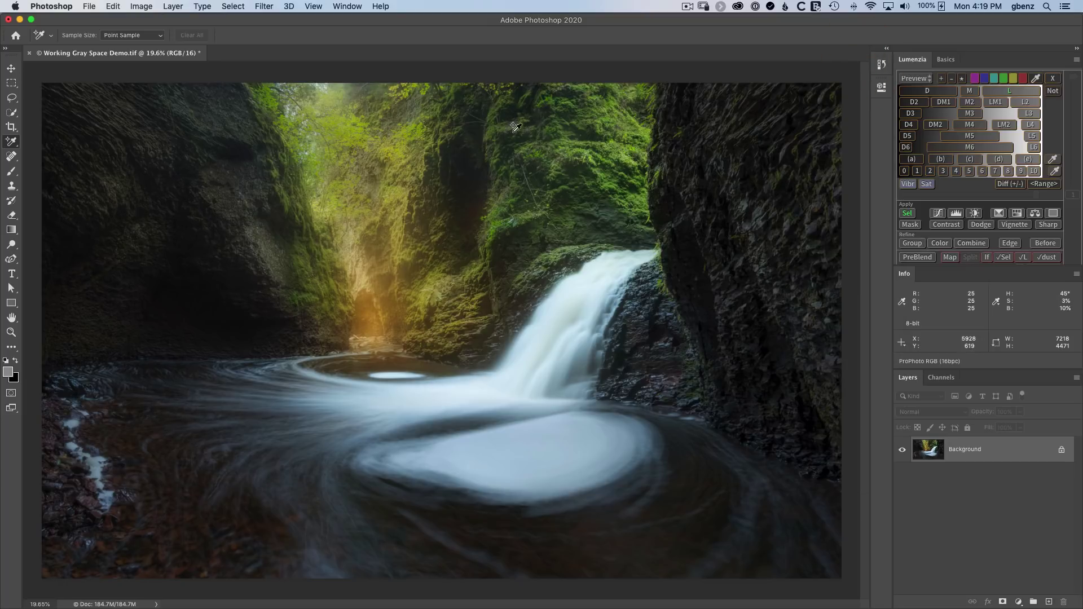
left_click(112, 6)
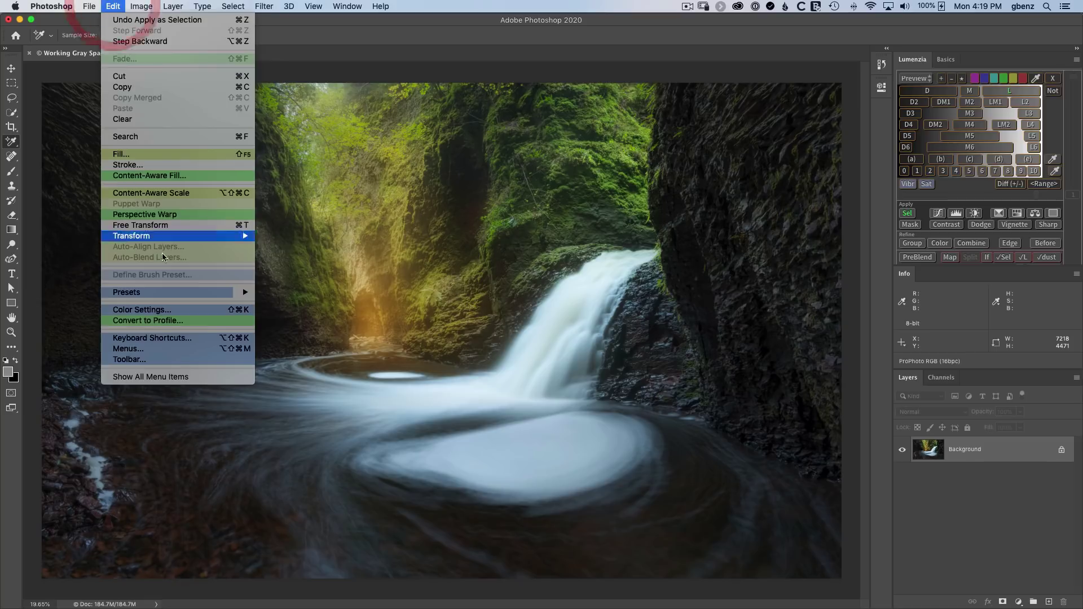
left_click(197, 320)
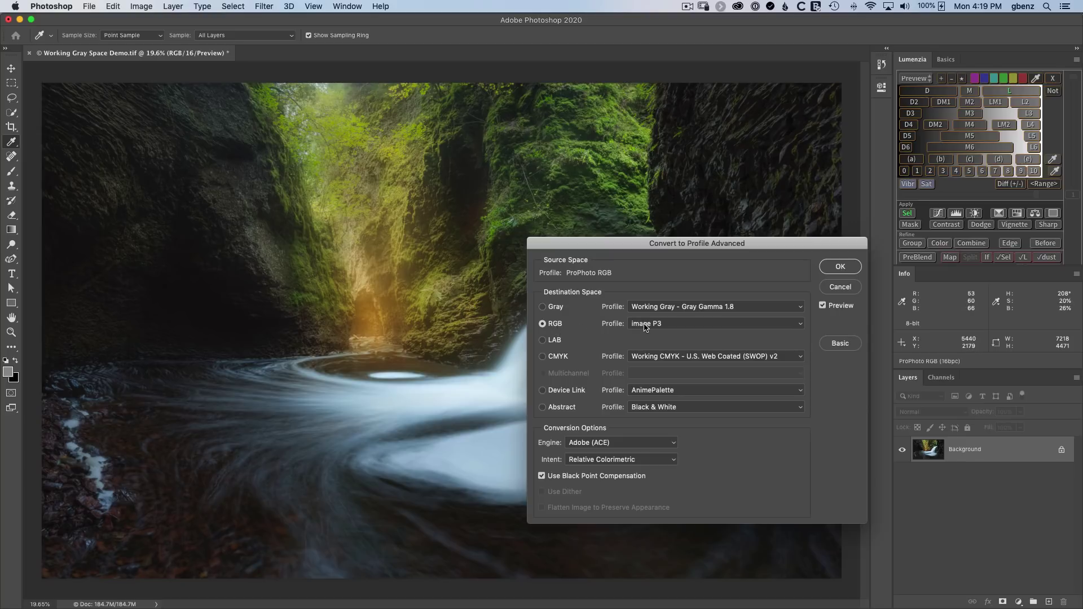
left_click(646, 326)
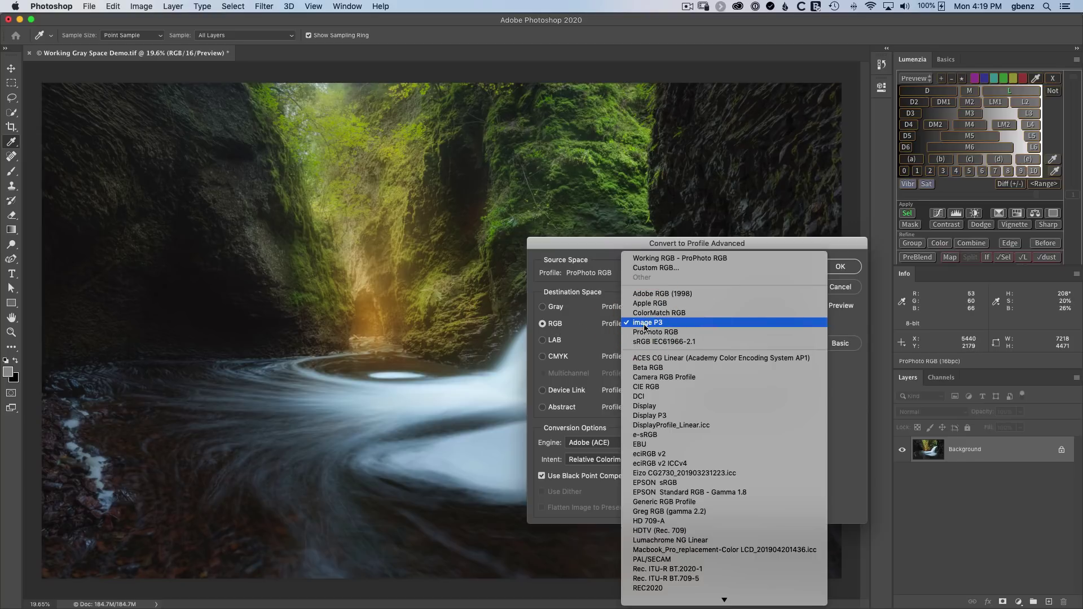
left_click(666, 361)
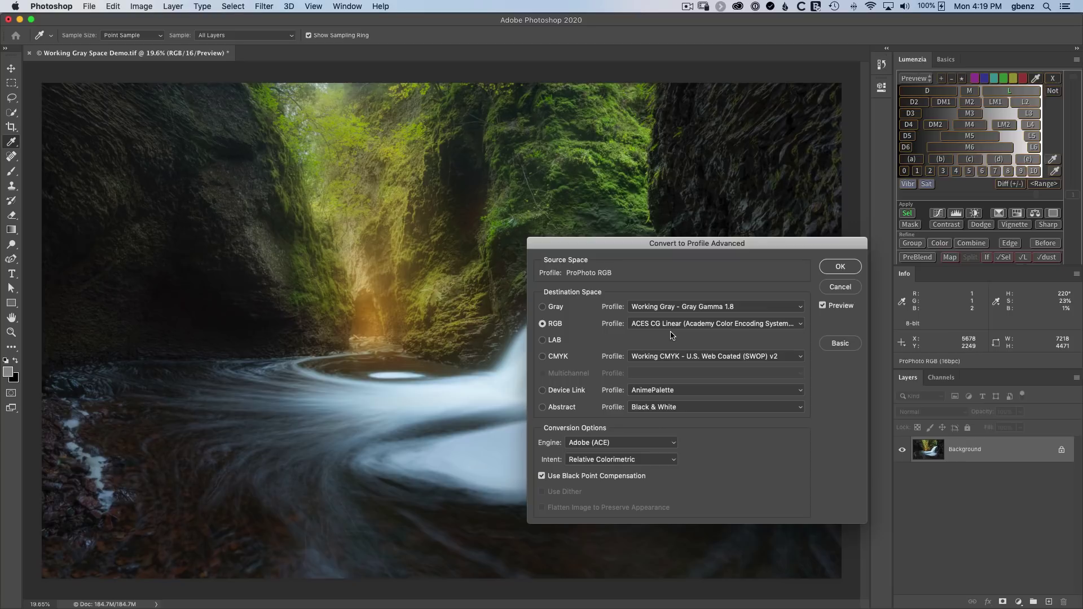
left_click(839, 269)
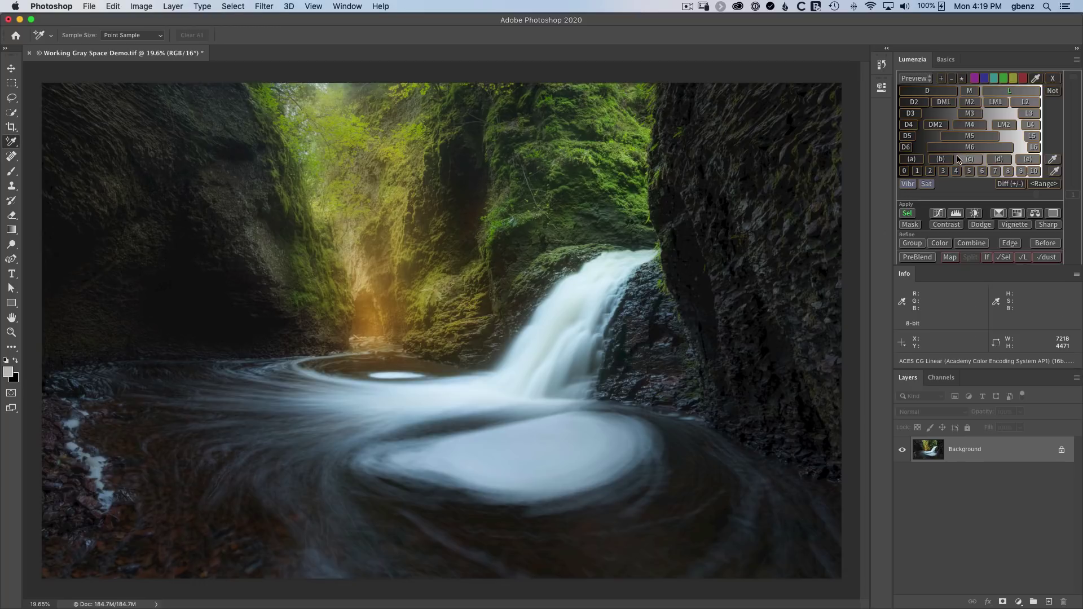
- Load a new Lumenzia L selection, then verify Color Settings shows Gray Gamma 1.0 and close it
left_click(1008, 92)
left_click(907, 213)
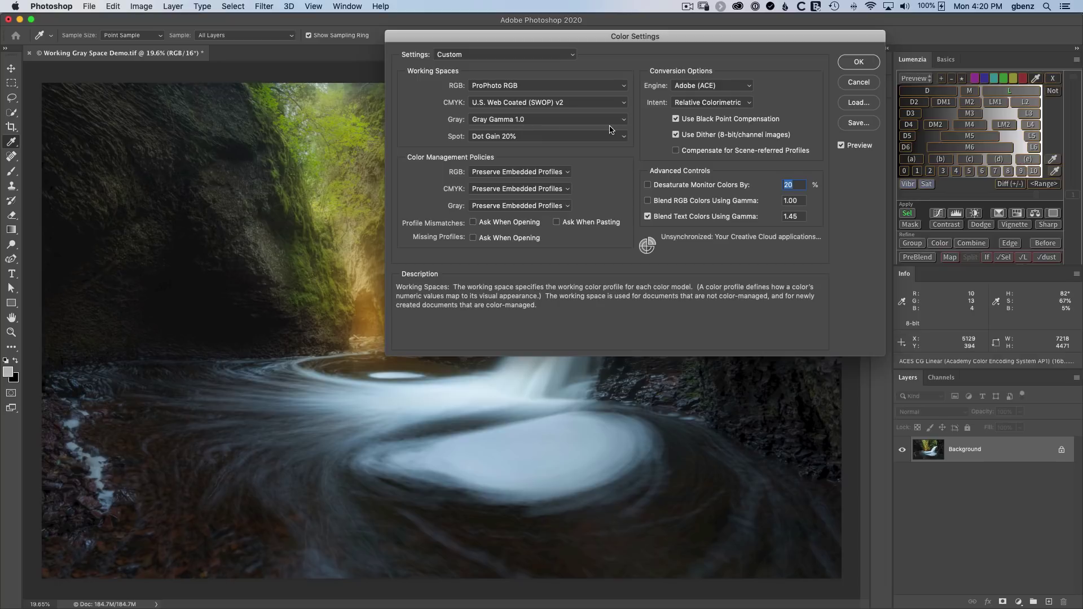
left_click(856, 64)
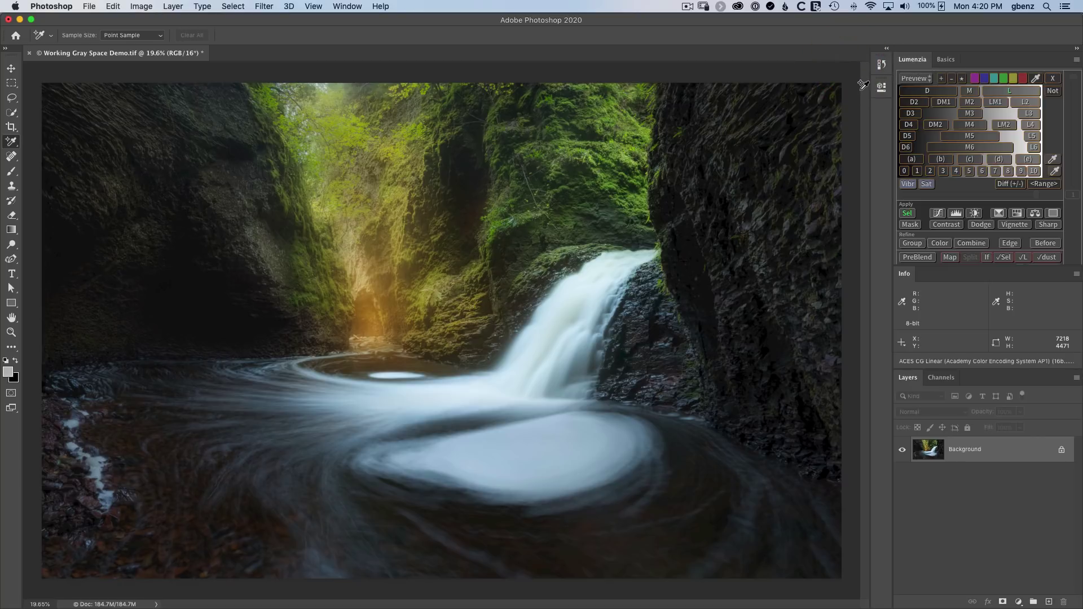
- In Lumenzia's Utilities, uncheck 'Automatically optimize working gray colorspace'
left_click(1075, 62)
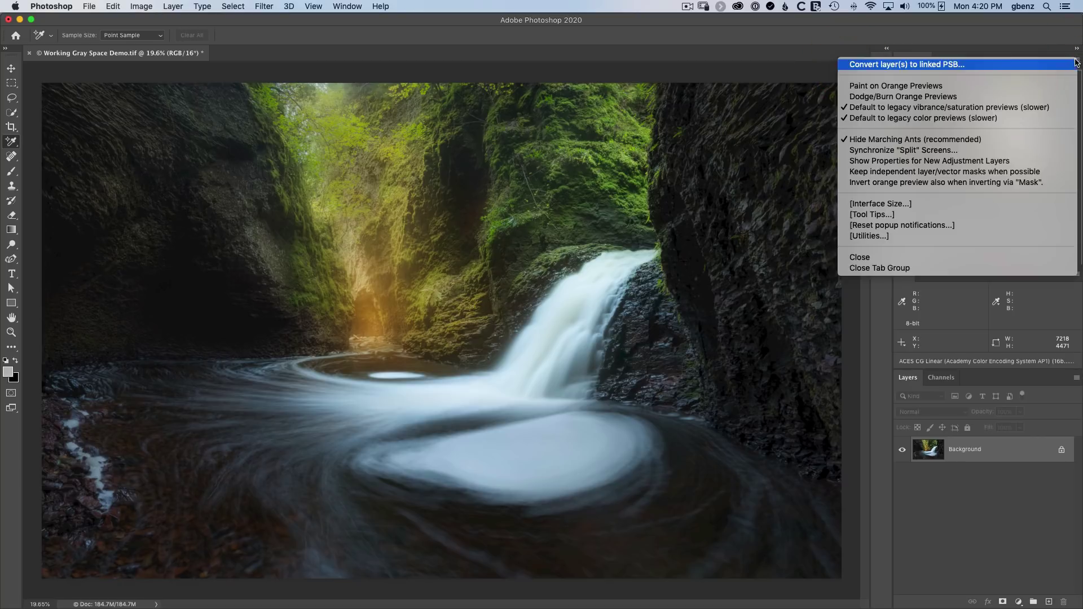
left_click(955, 235)
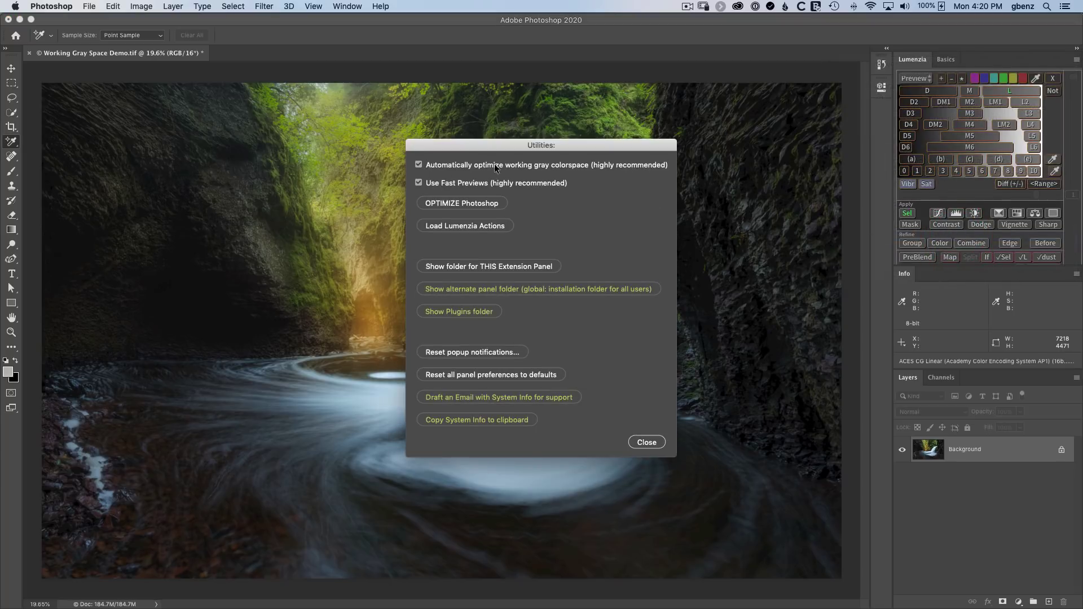
mouse_move(587, 164)
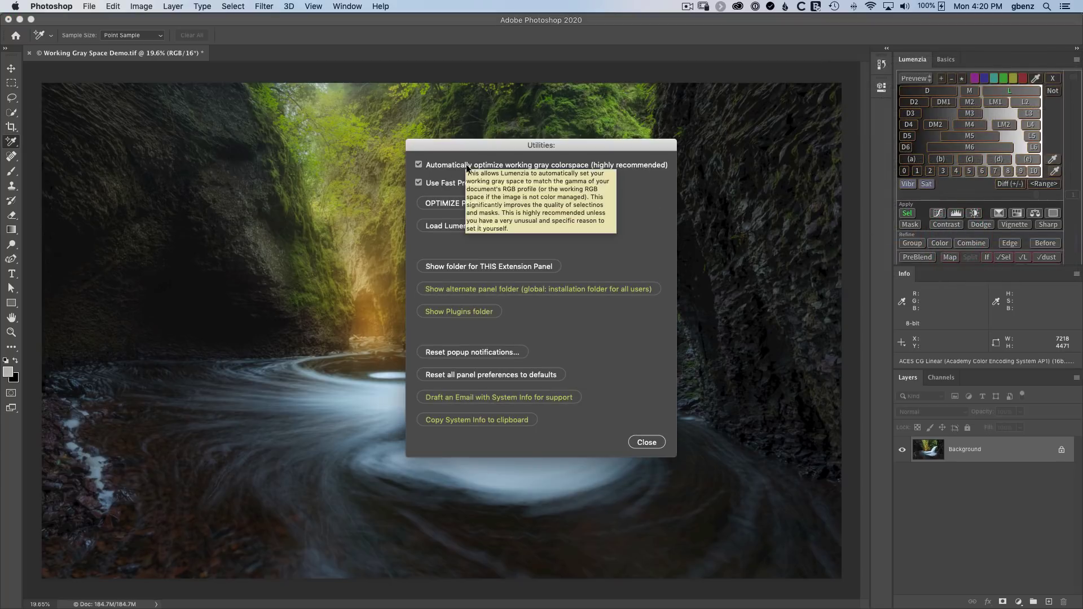
left_click(418, 165)
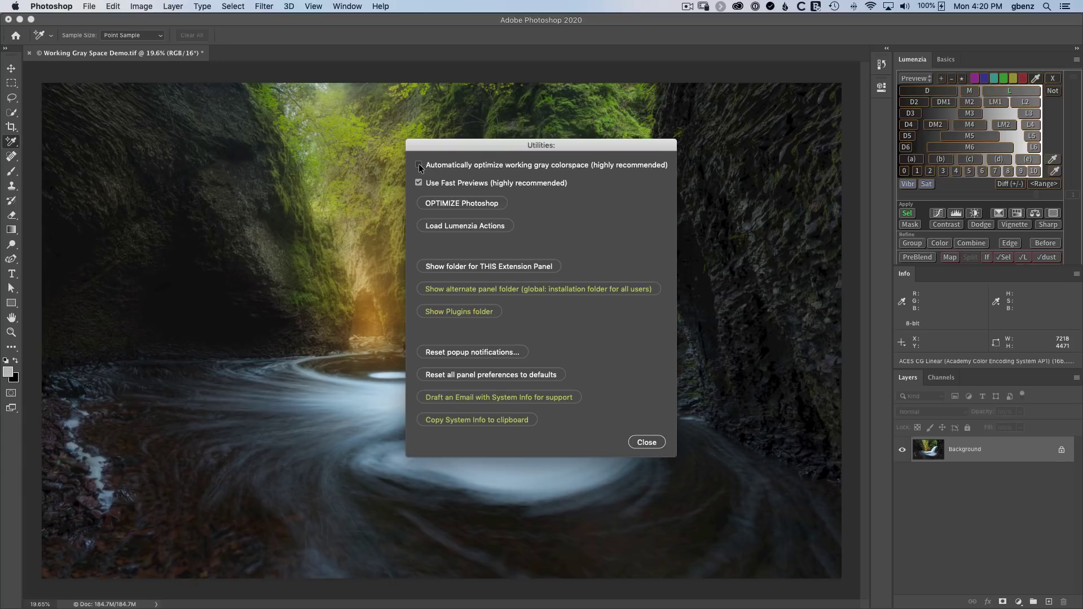
- Turn Lumenzia's 'Automatically optimize working gray colorspace' back on and close Utilities
left_click(418, 165)
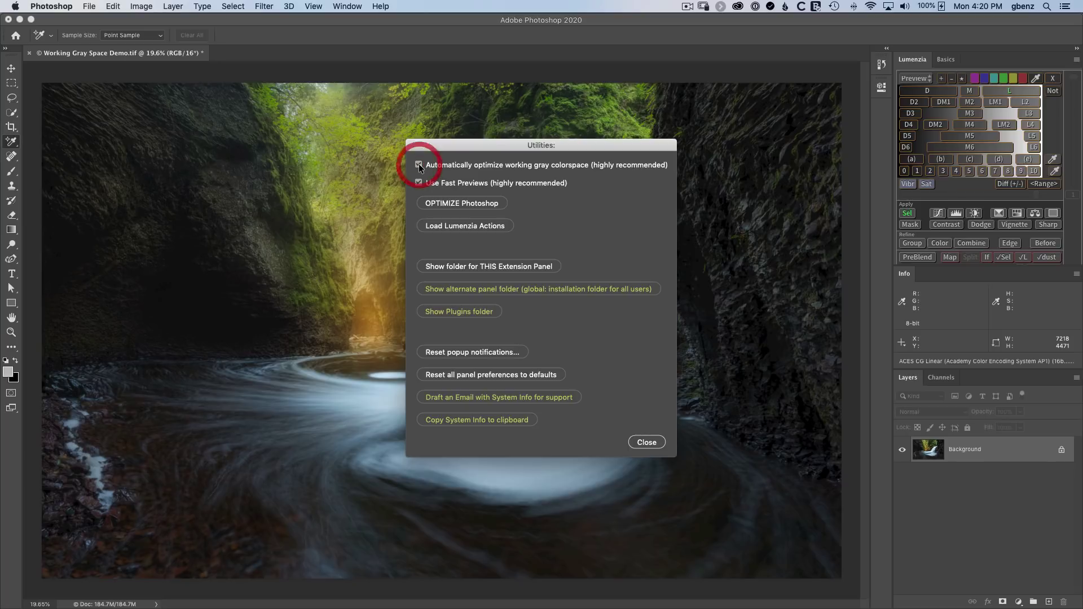
left_click(639, 444)
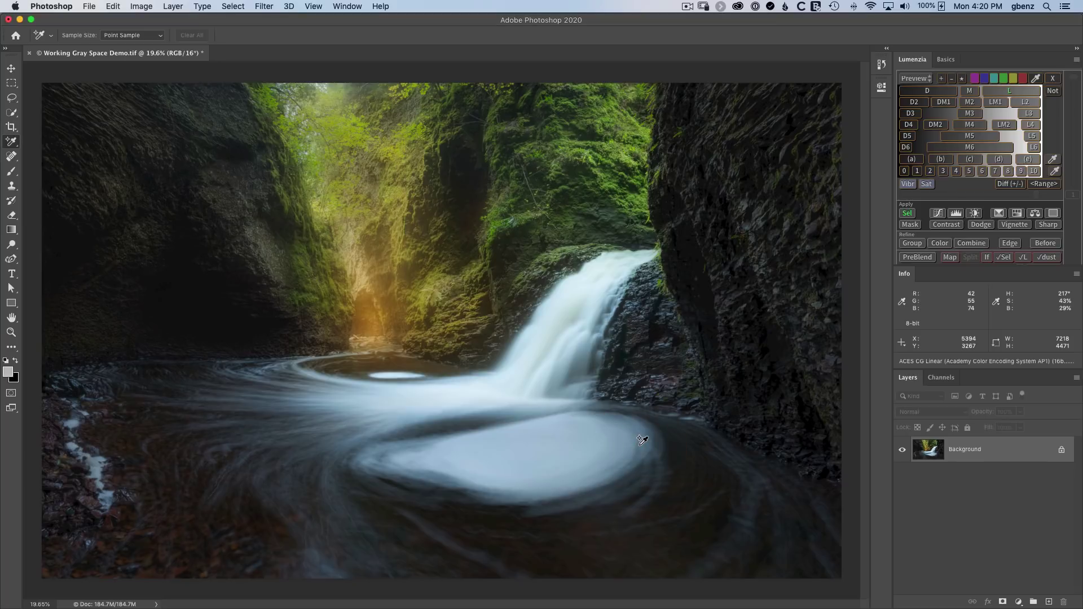